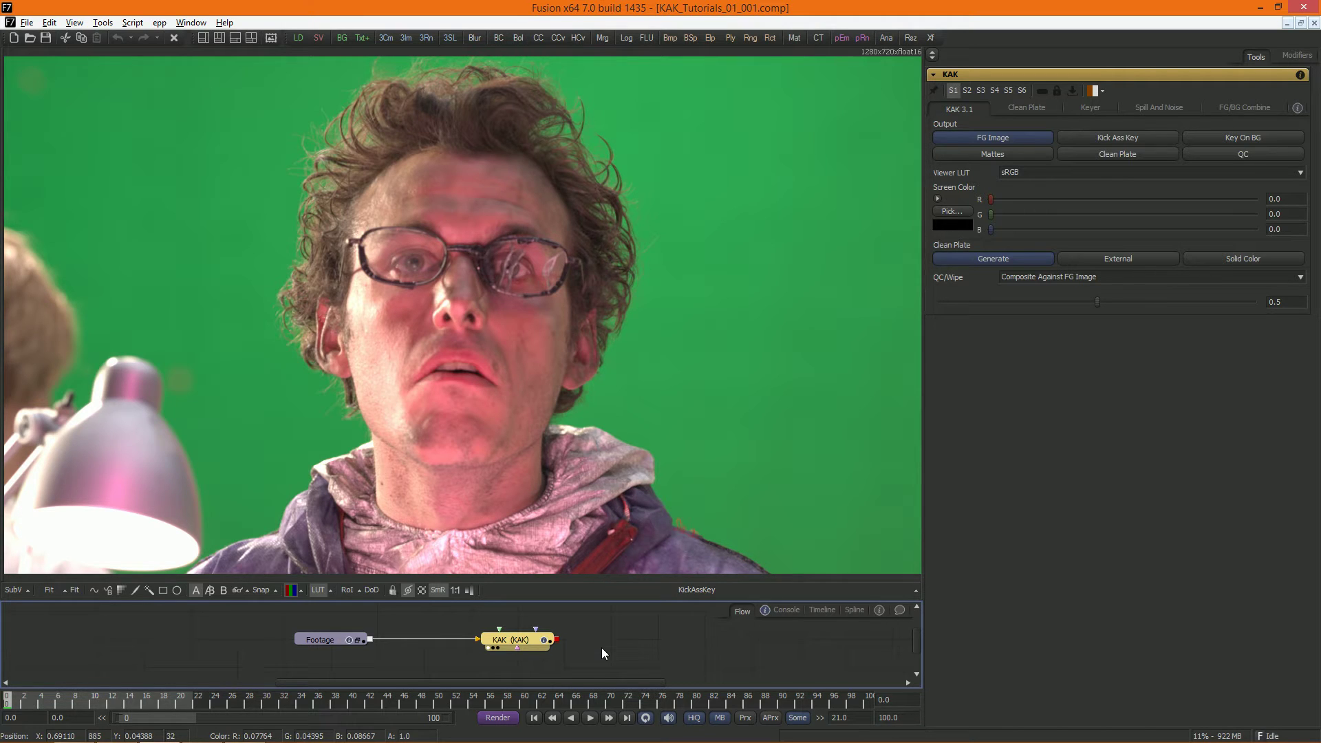
Review the KAK Clean Plate, Keyer, Despill/Noise and Combine settings, then return to the main KAK settings
mouse_move(340, 643)
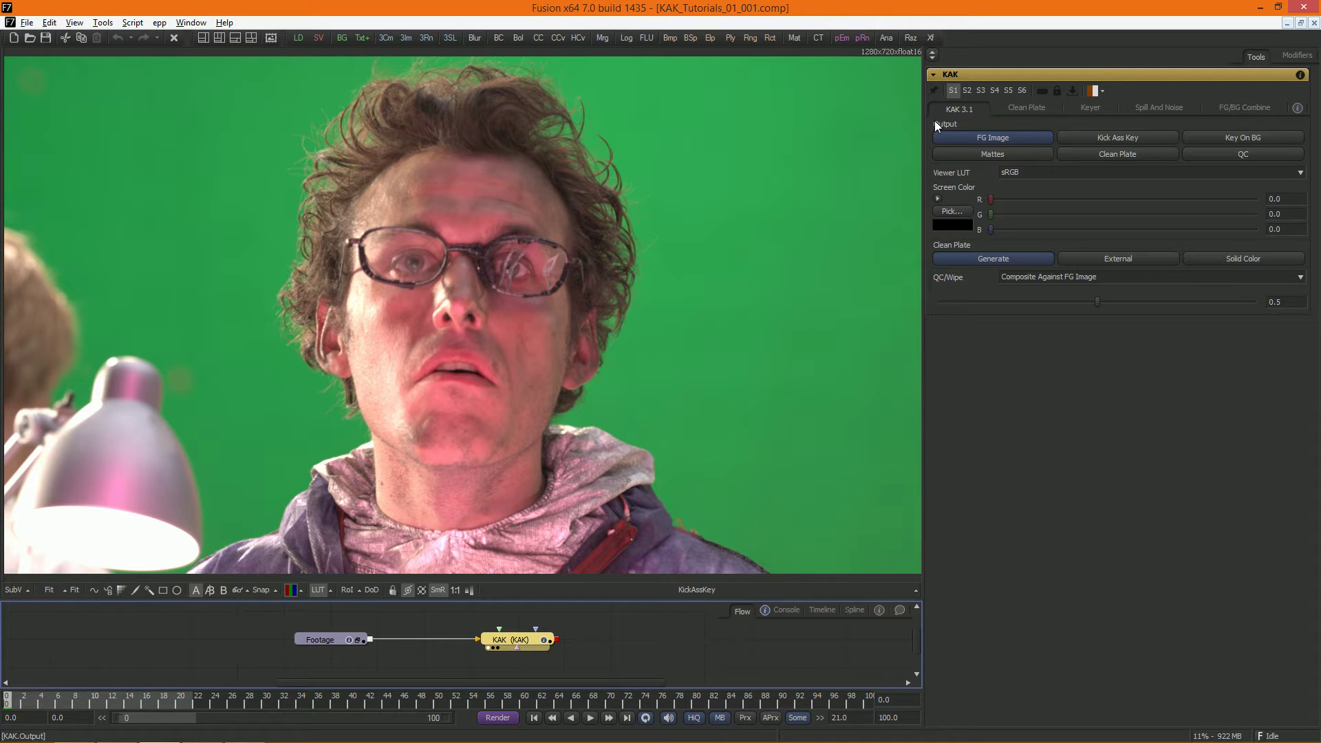
left_click(1025, 108)
left_click(1091, 108)
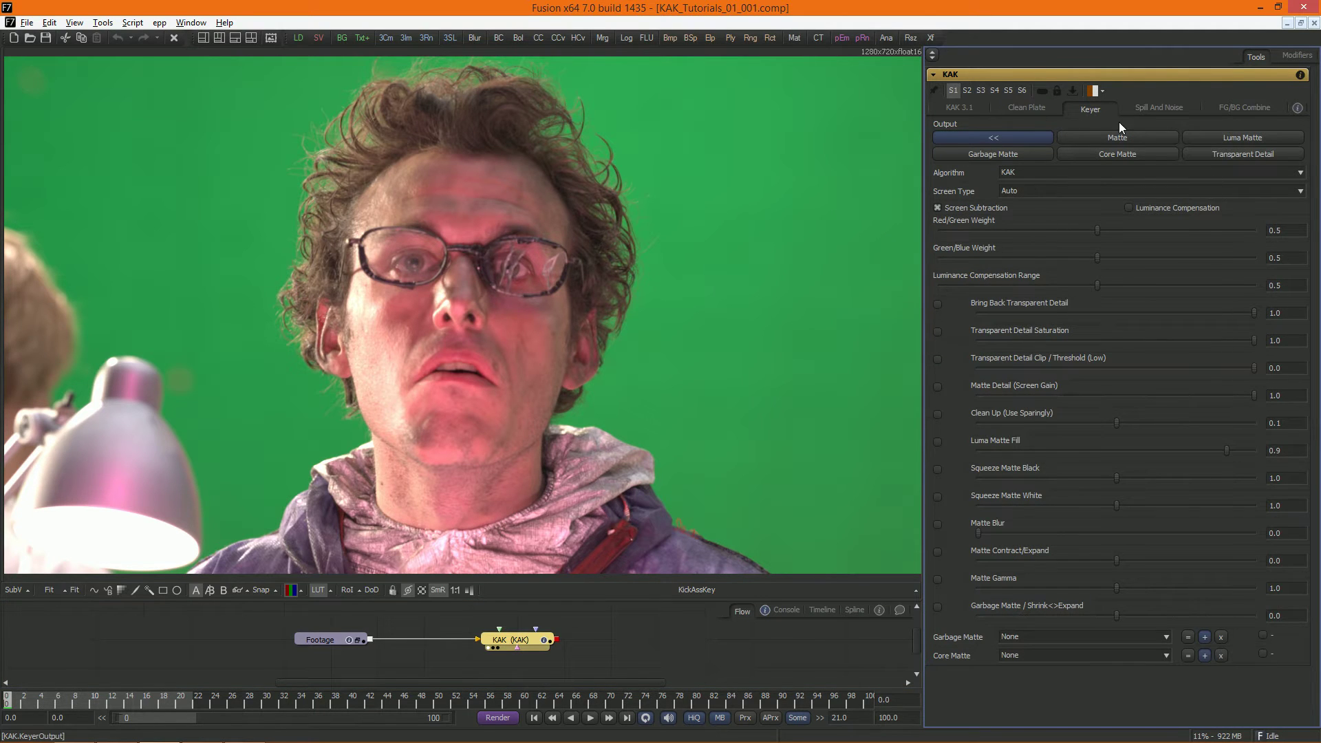
left_click(1156, 117)
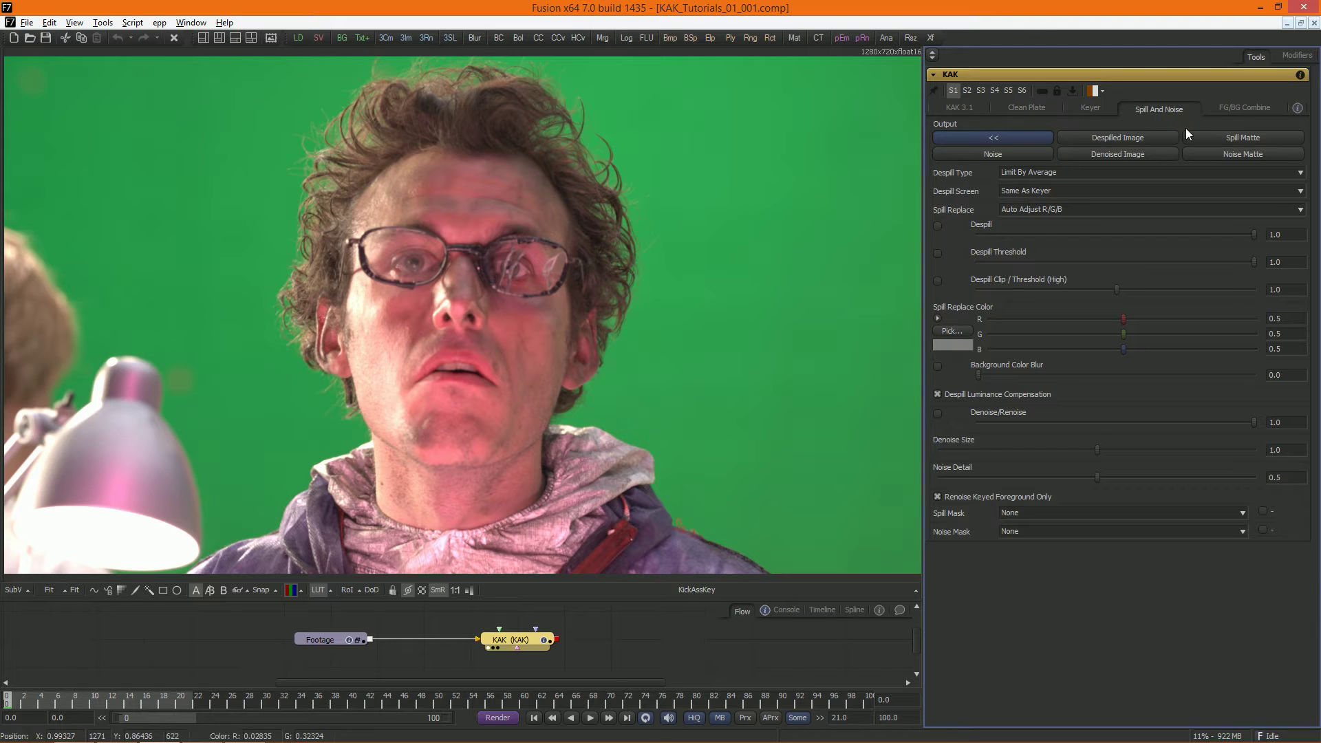
left_click(1251, 110)
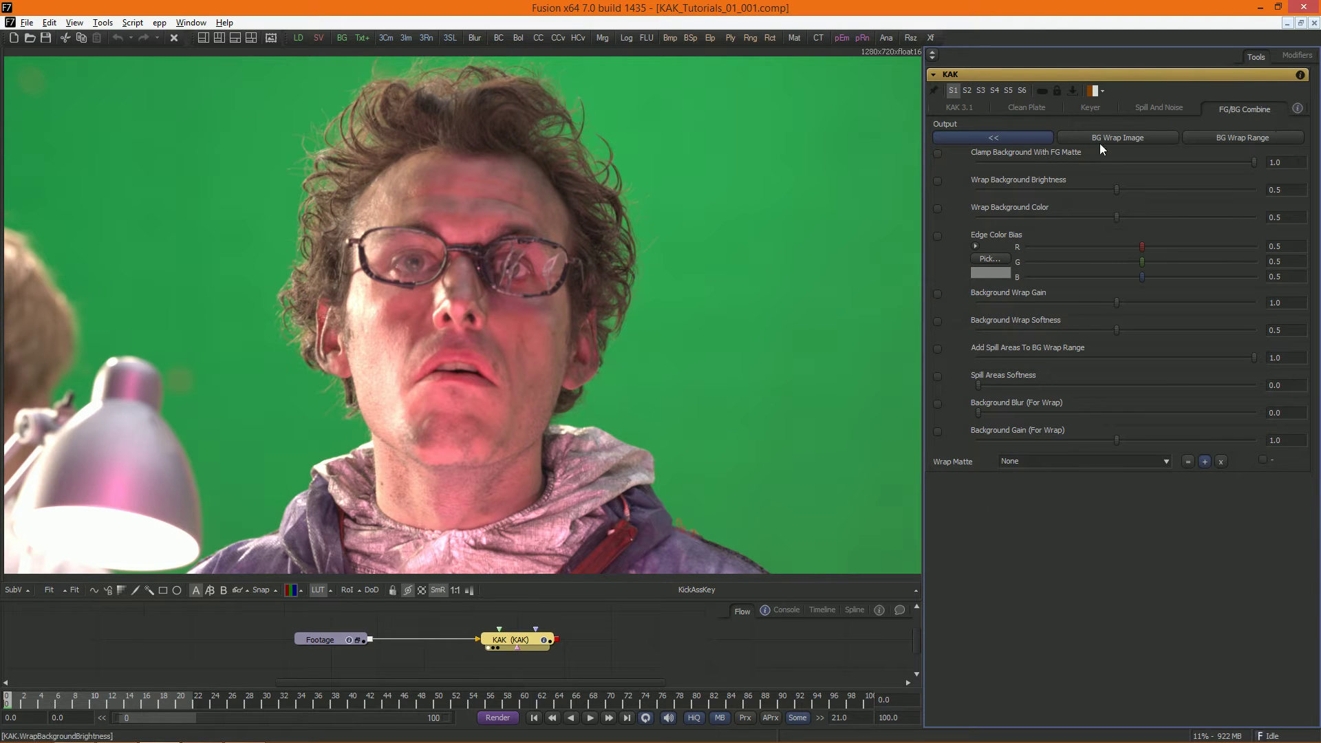
left_click(1133, 111)
left_click(1092, 111)
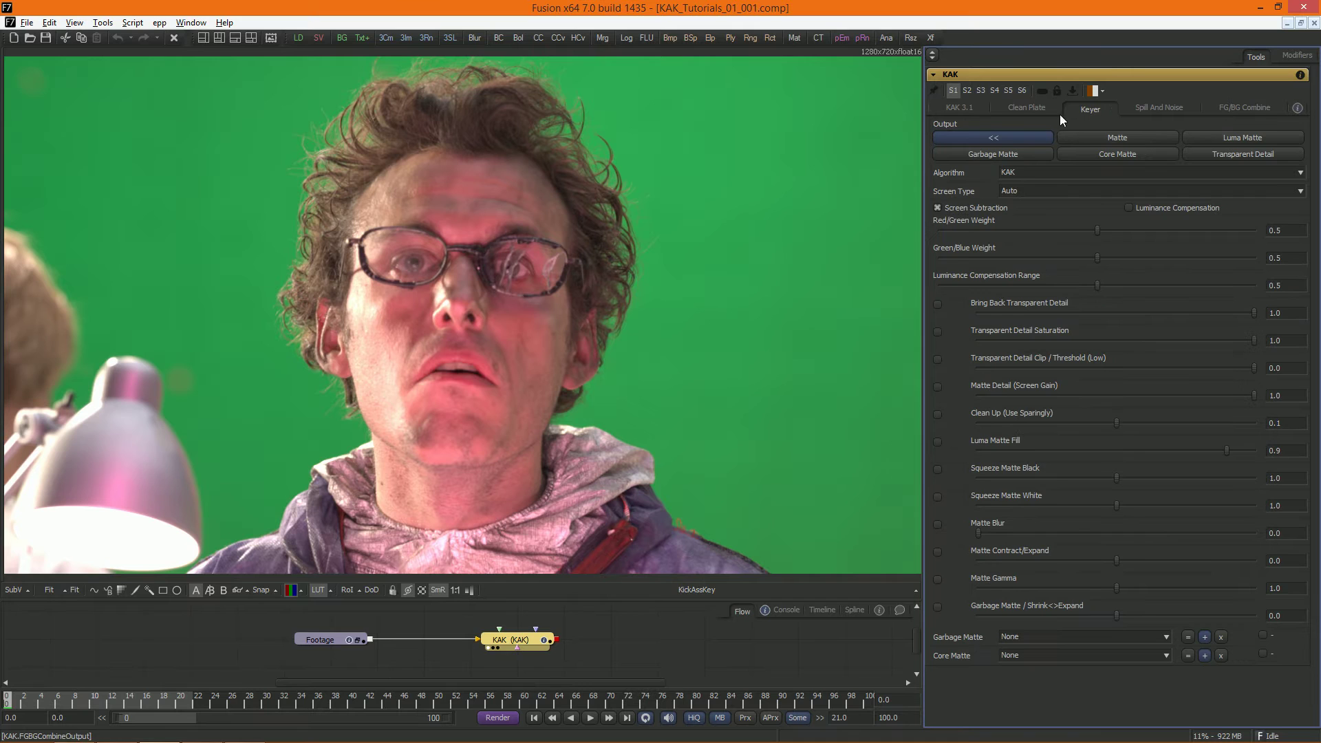
left_click(1035, 109)
left_click(964, 109)
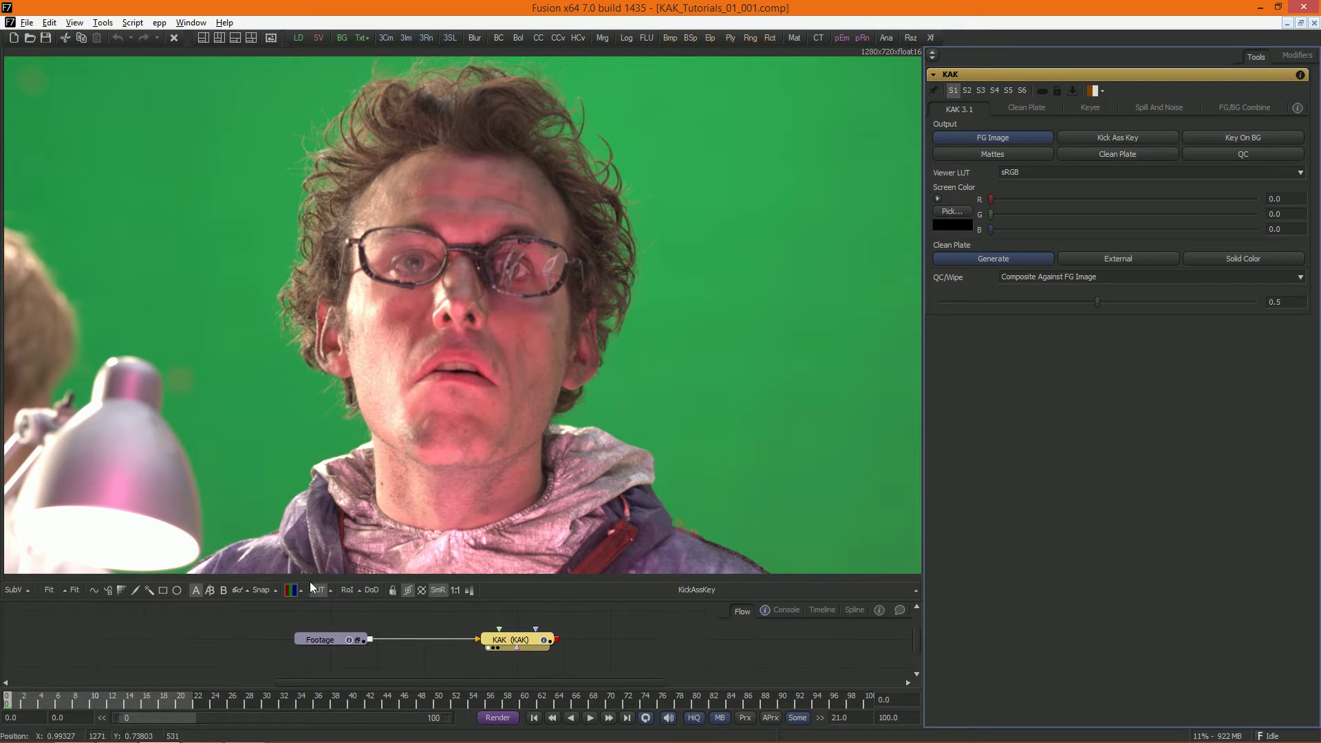
Keep the sRGB viewer LUT and sample the green backdrop as screen colour (R 0.0275, G 0.3909, B 0.0856)
left_click(329, 590)
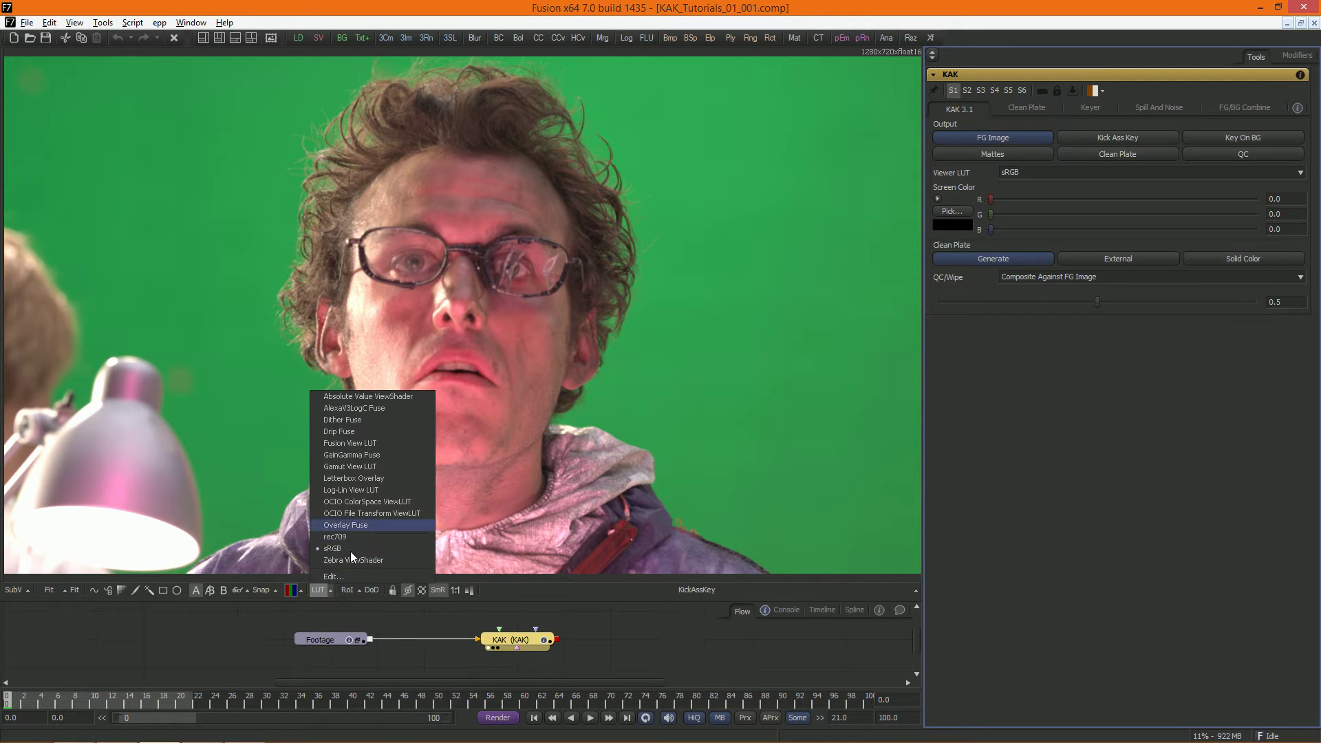
left_click(349, 549)
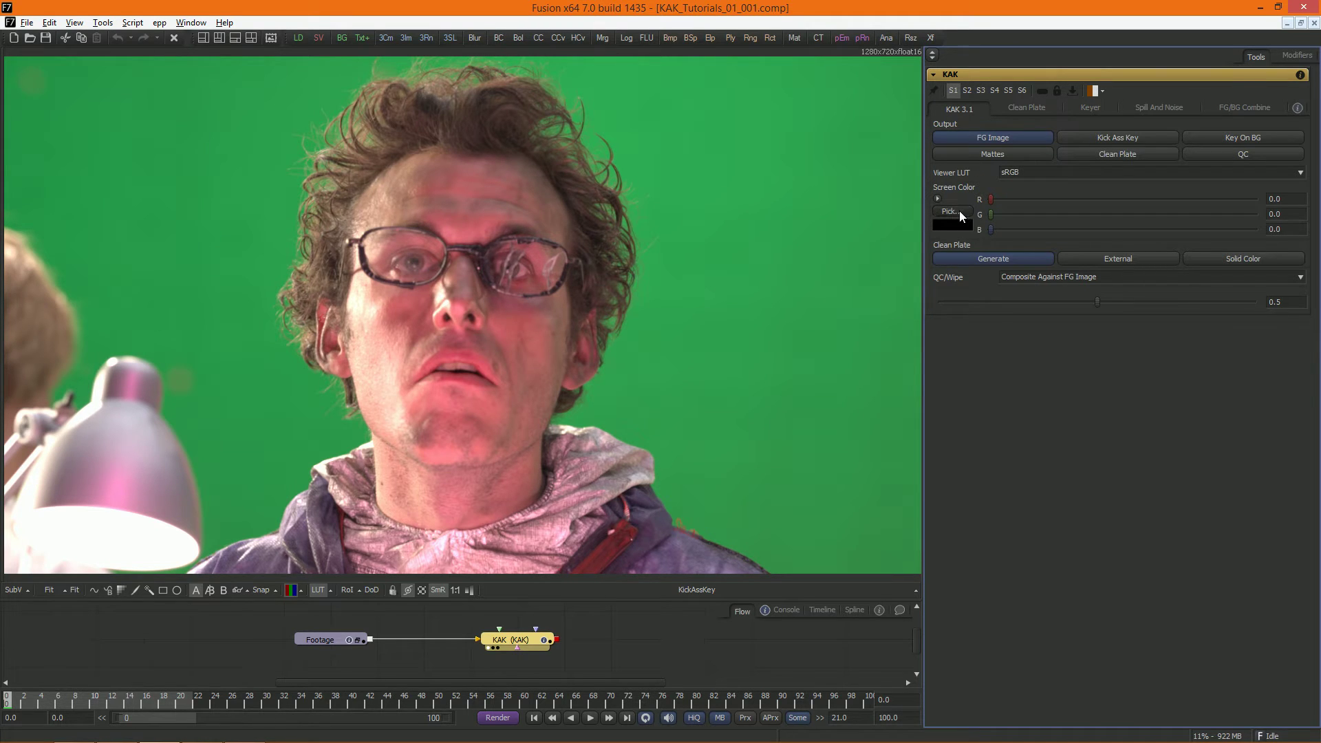
left_click_drag(959, 211, 708, 229)
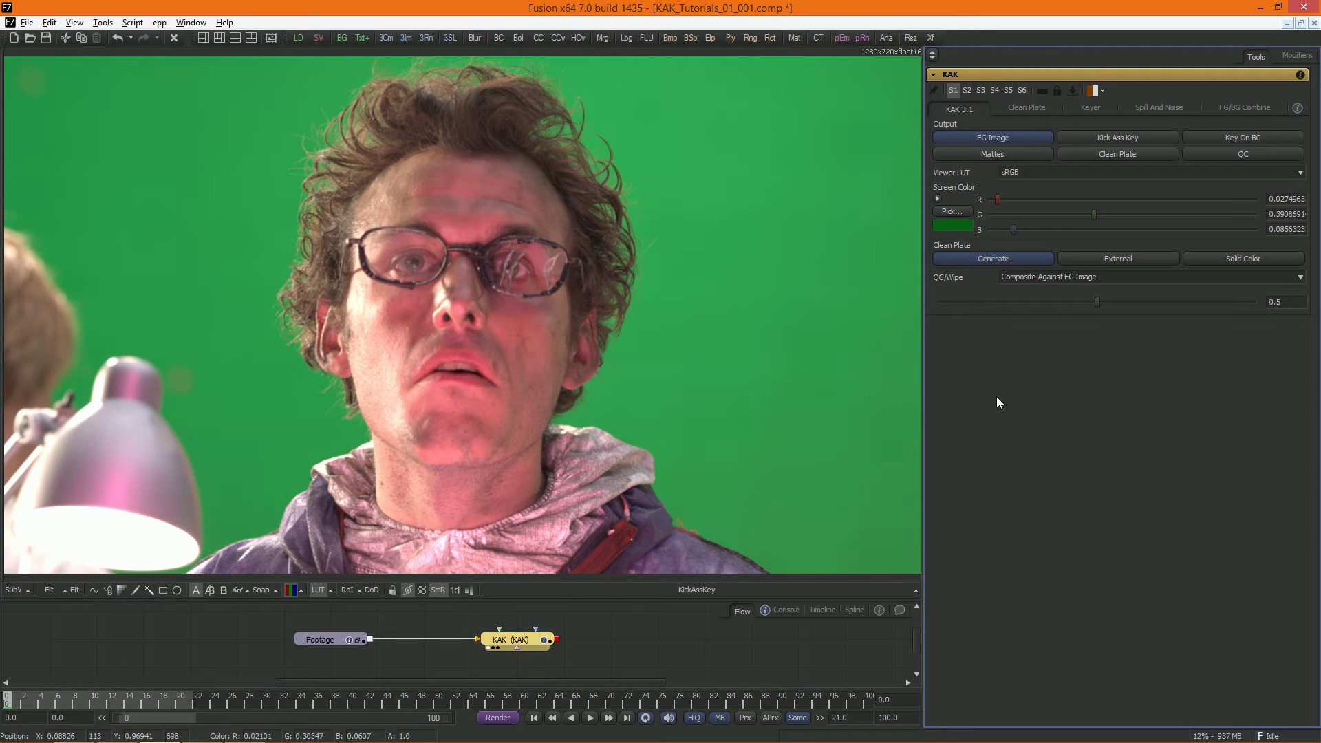
Use a Solid Color clean plate with Kick Ass Key output, checking the alpha matte before returning to colour
left_click(1240, 258)
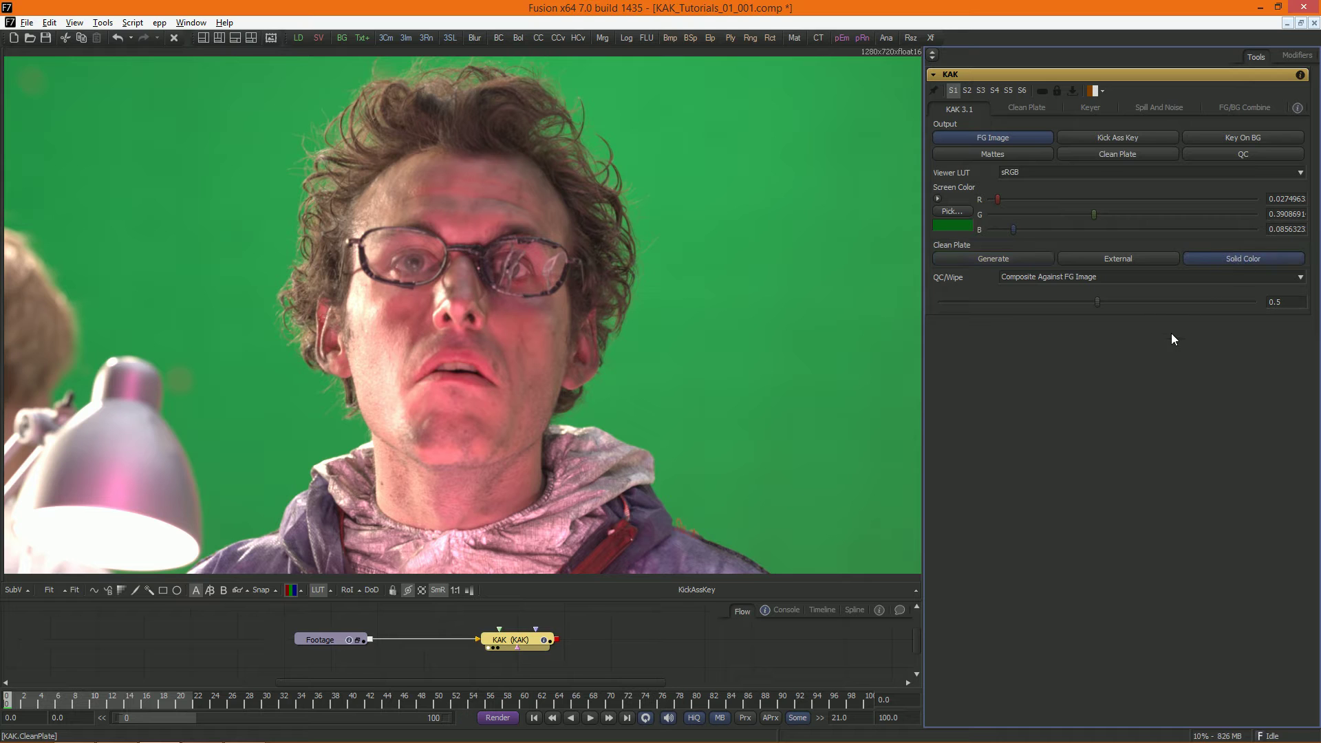
left_click(1109, 138)
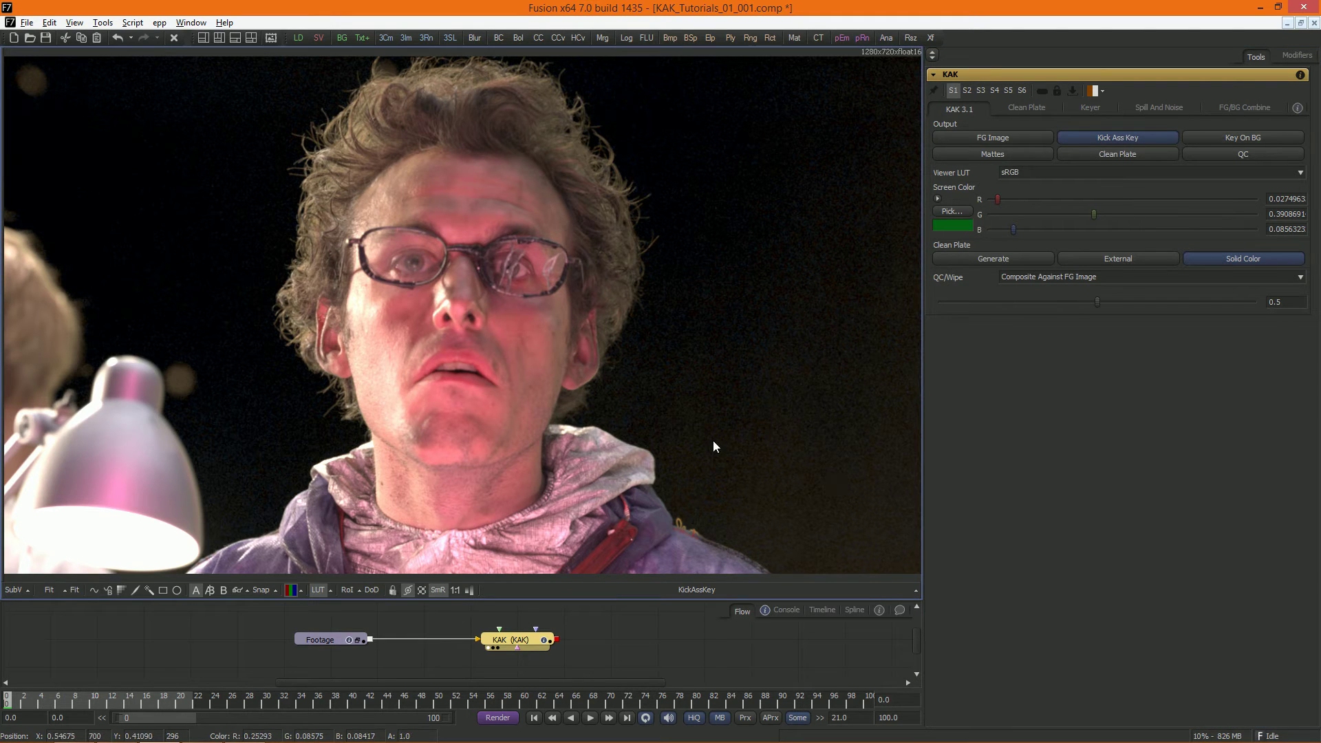
key("a")
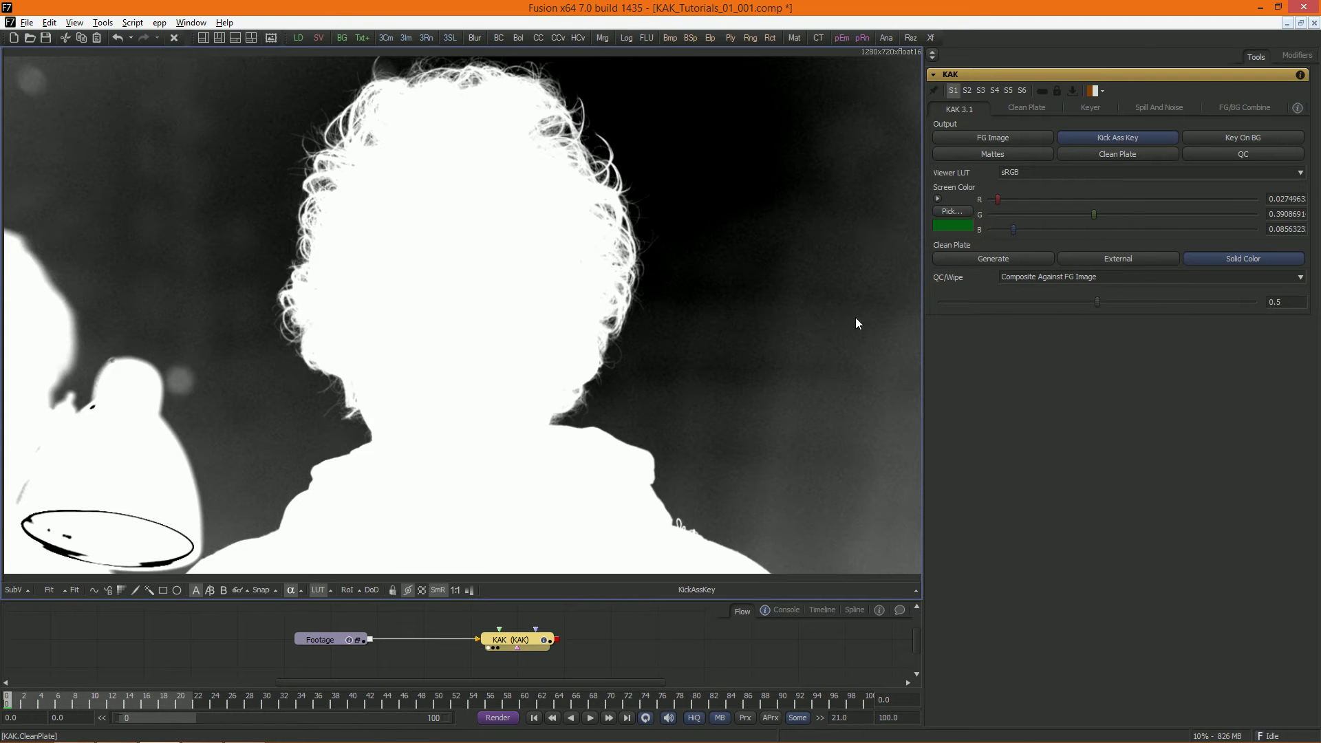
key("c")
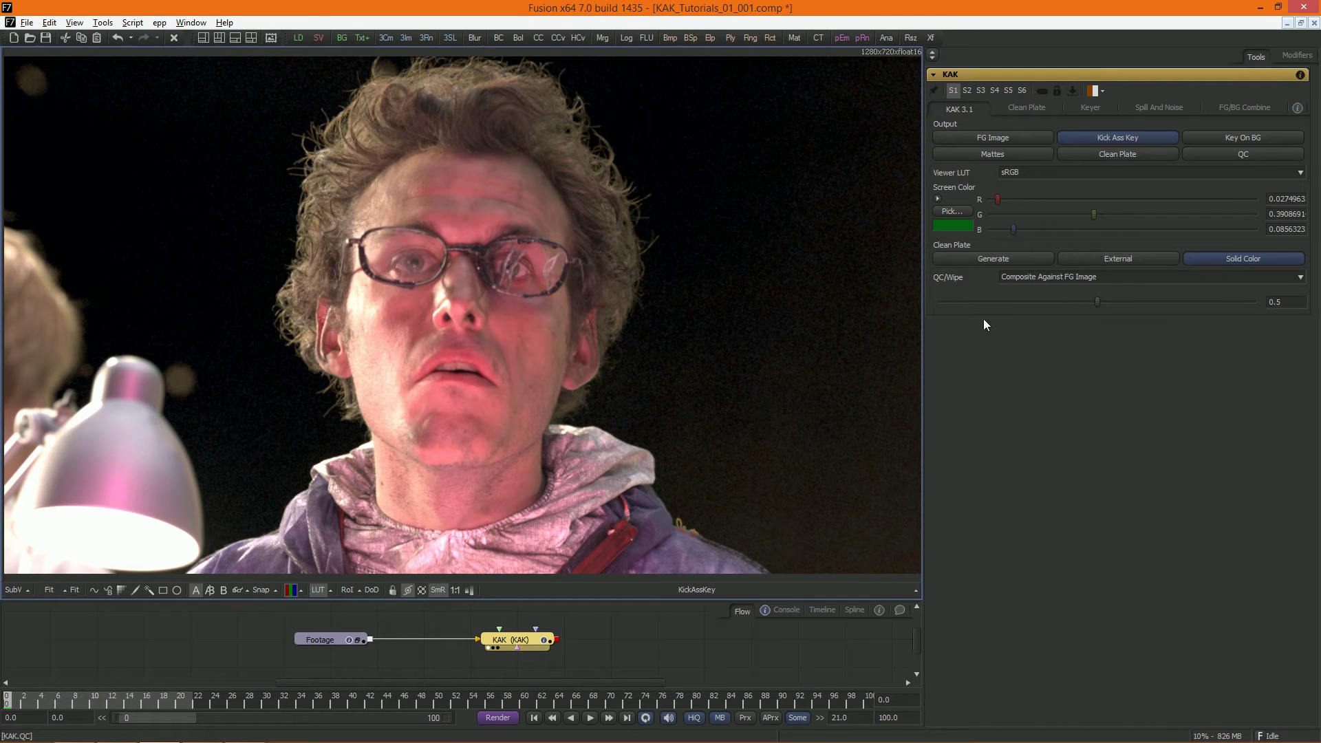
Set Clean Plate to Generate and compare Screen Select, Clean Plate and << outputs, ending on Screen Select
left_click(991, 258)
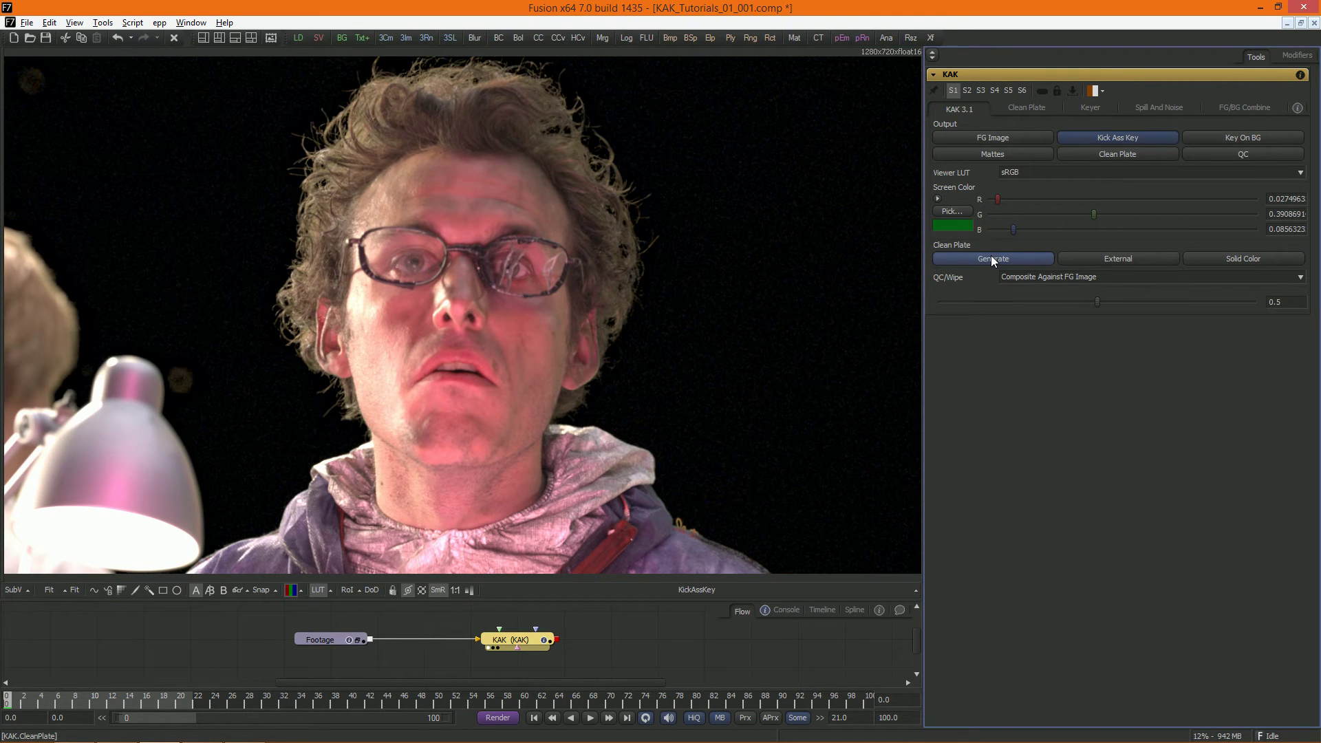
left_click(1042, 113)
left_click(1118, 136)
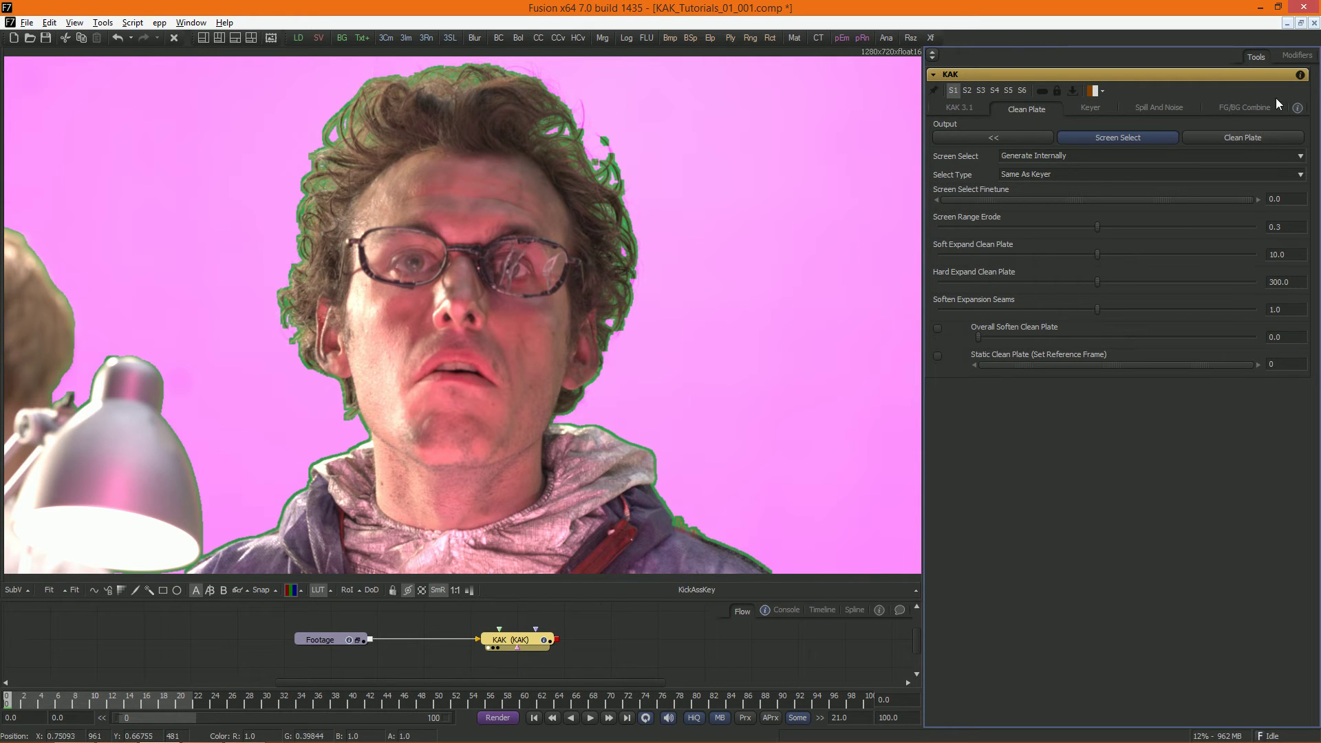
left_click(1241, 135)
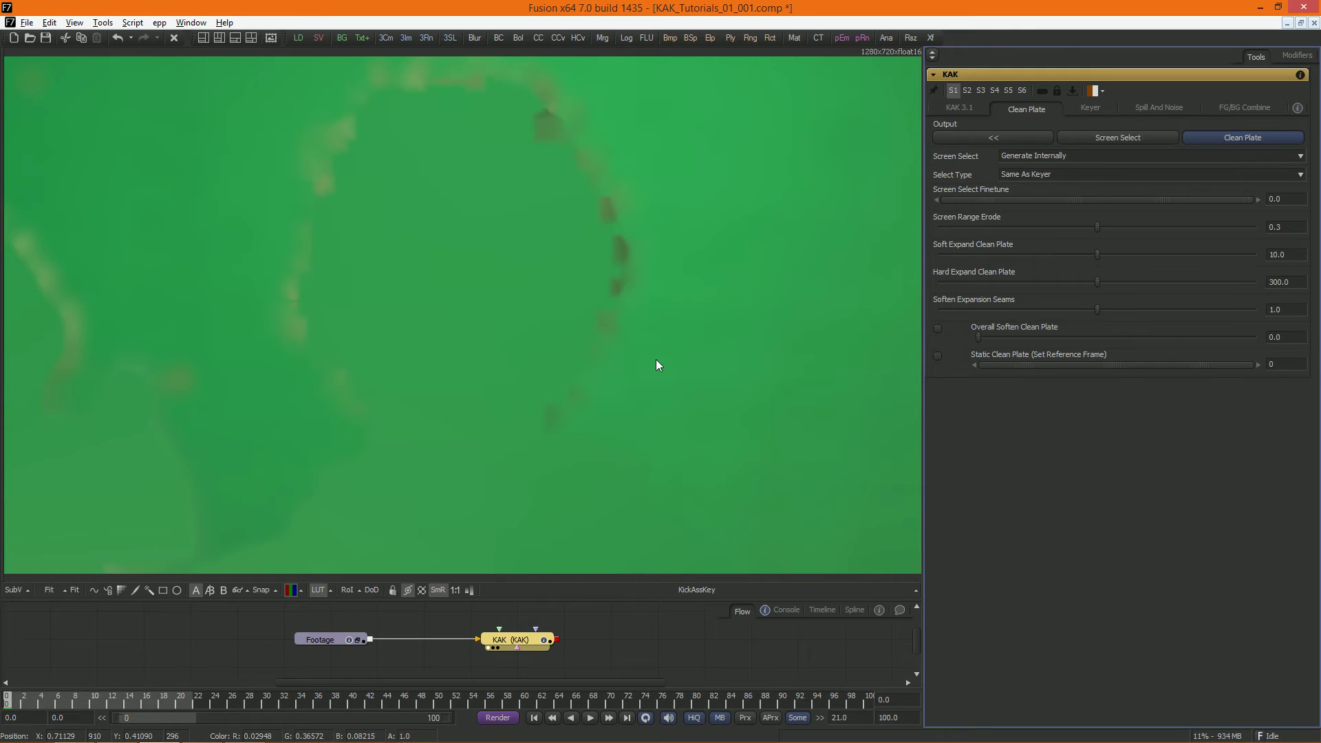
left_click(1022, 139)
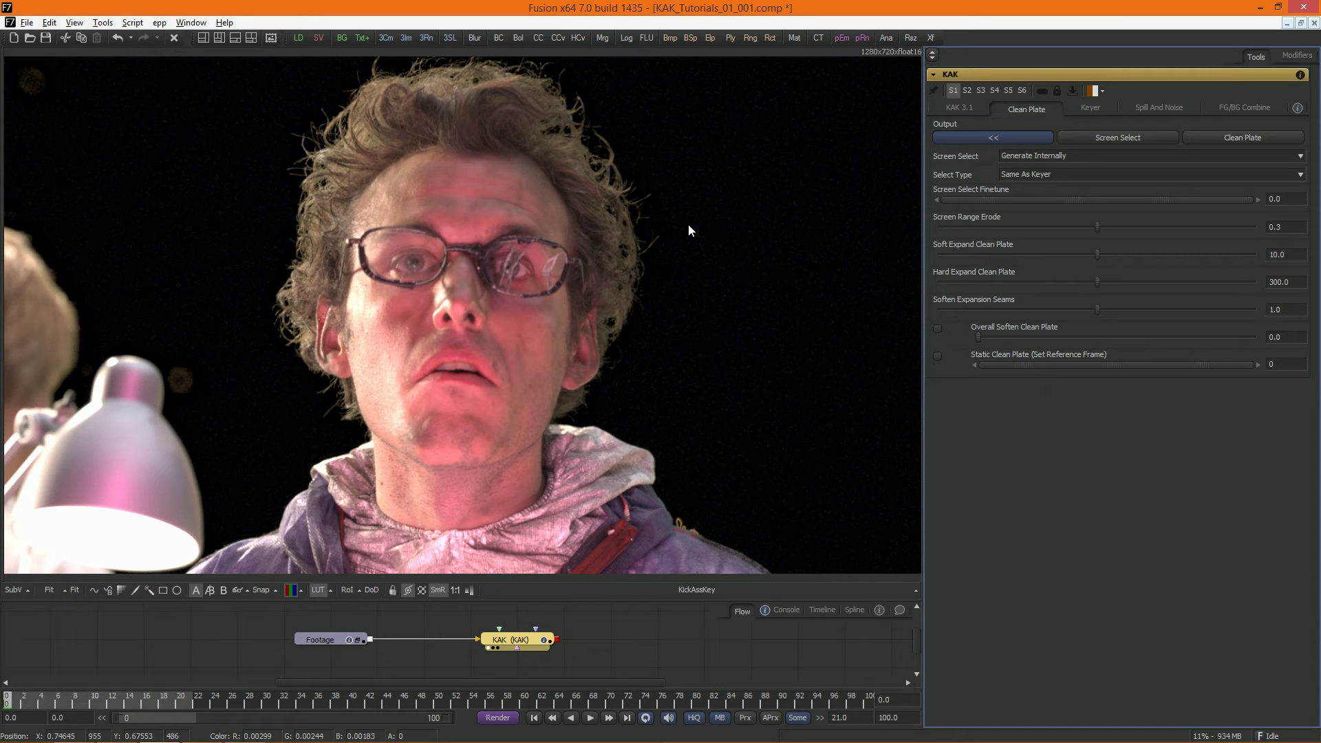
left_click(1085, 133)
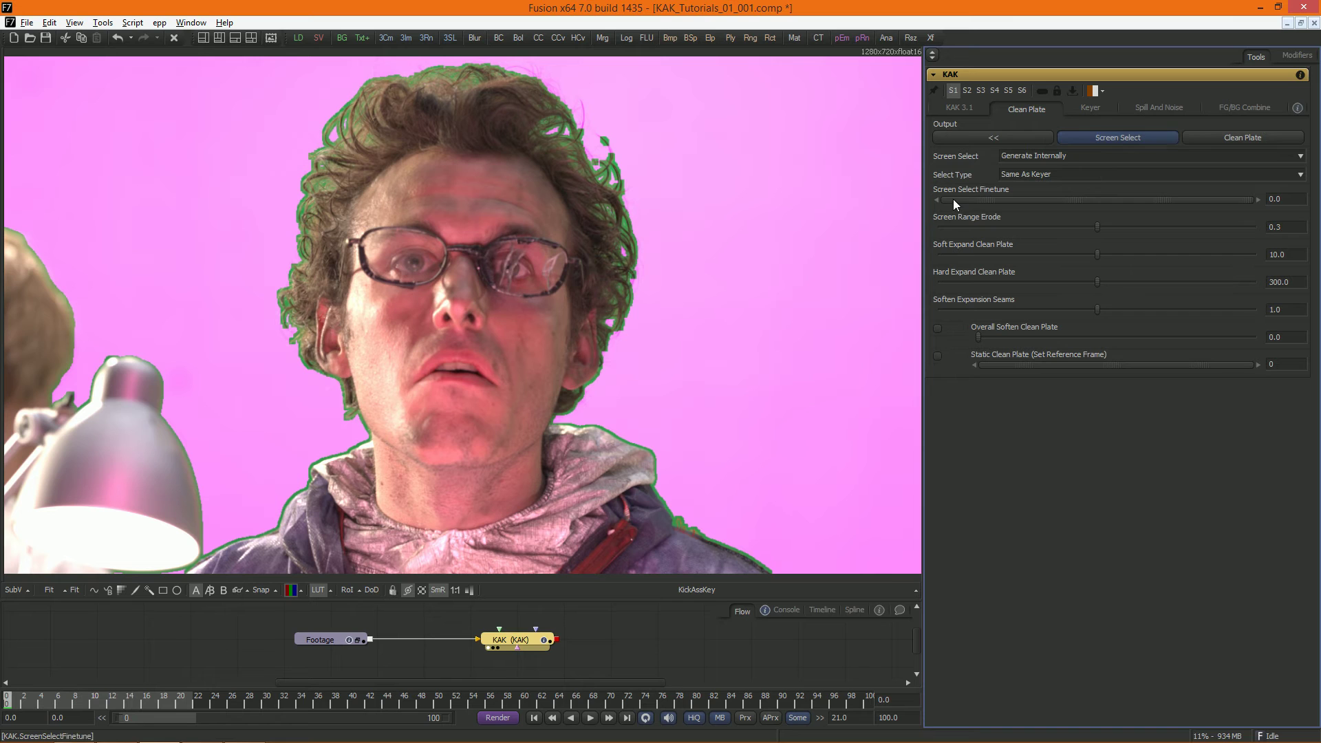
Raise screen-select finetune, set Soft Expand, Hard Expand and Soften Seams to 0, and view the Clean Plate output
left_click_drag(953, 199, 1186, 231)
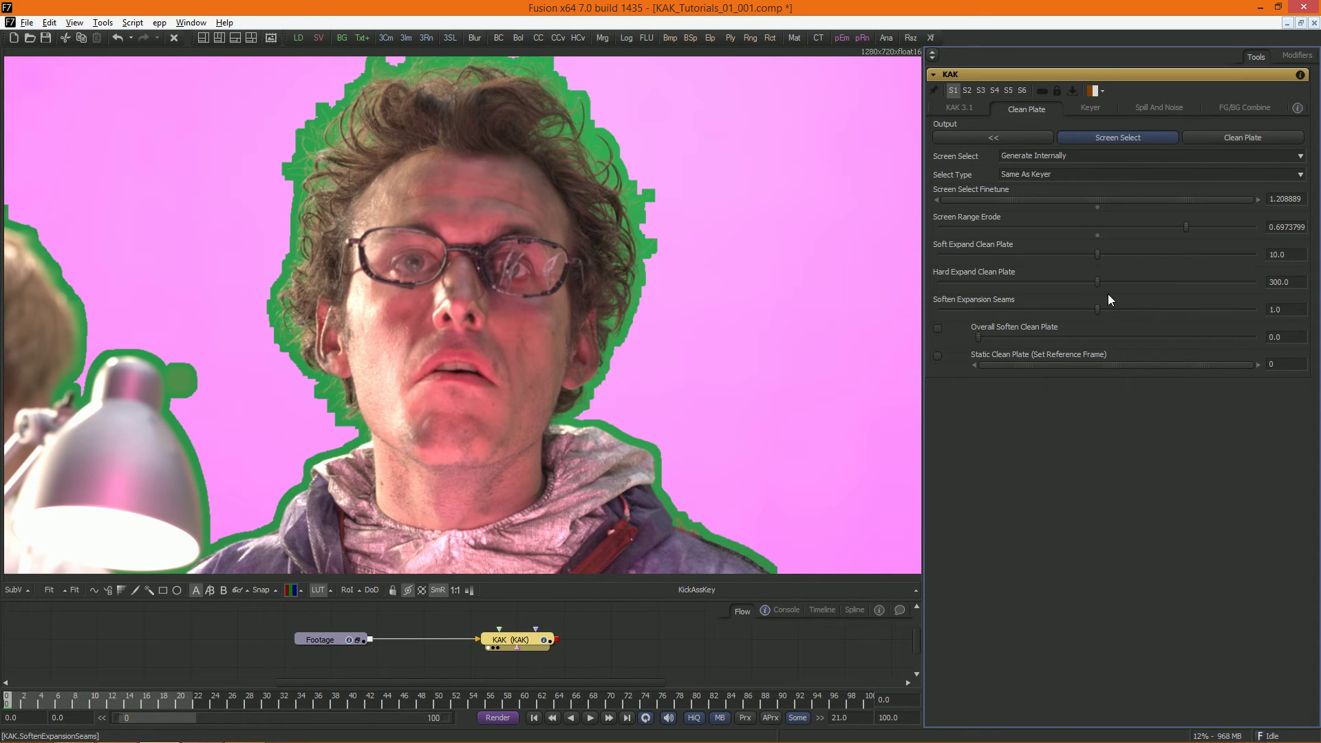
left_click(1282, 254)
type("0")
key("Tab")
type("0")
key("Tab")
type("0")
key("Return")
left_click(1215, 139)
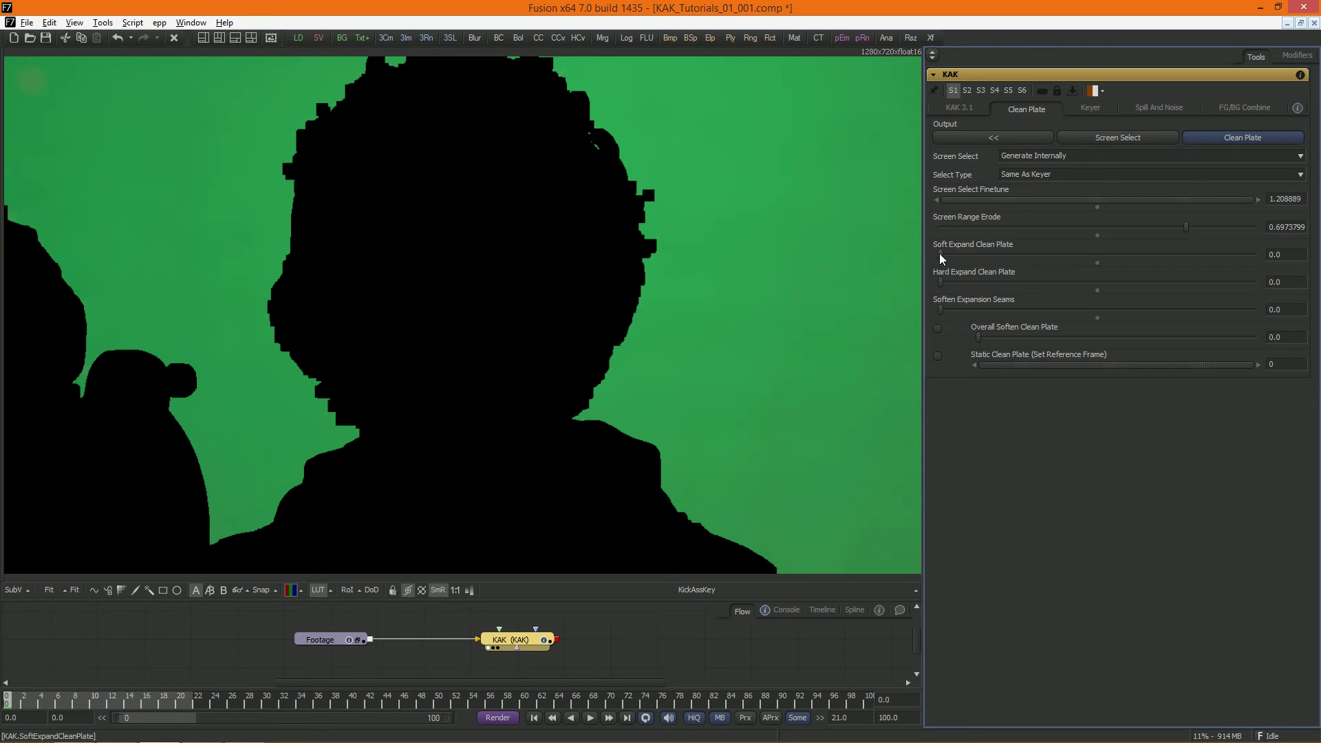
Hard-expand the clean plate to 300, leaving soft expansion at zero
left_click_drag(940, 254, 1006, 254)
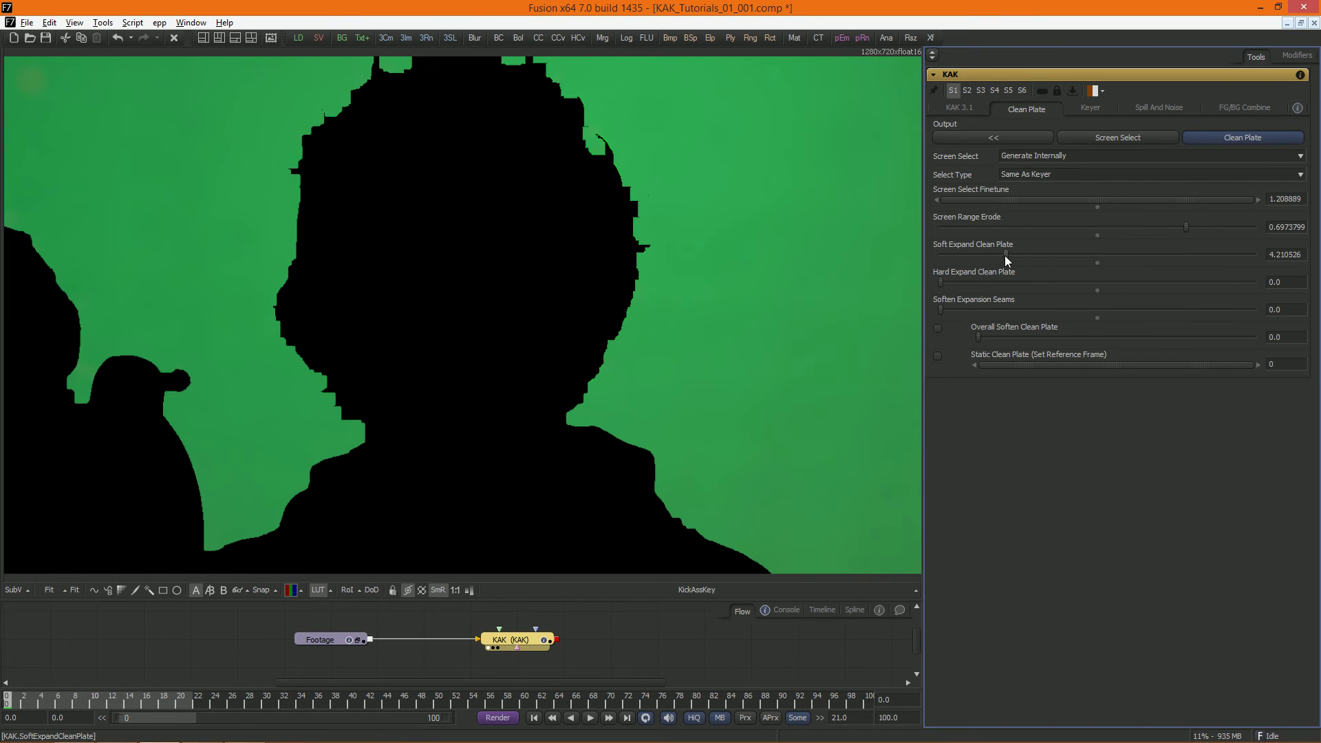
left_click_drag(1005, 255, 935, 255)
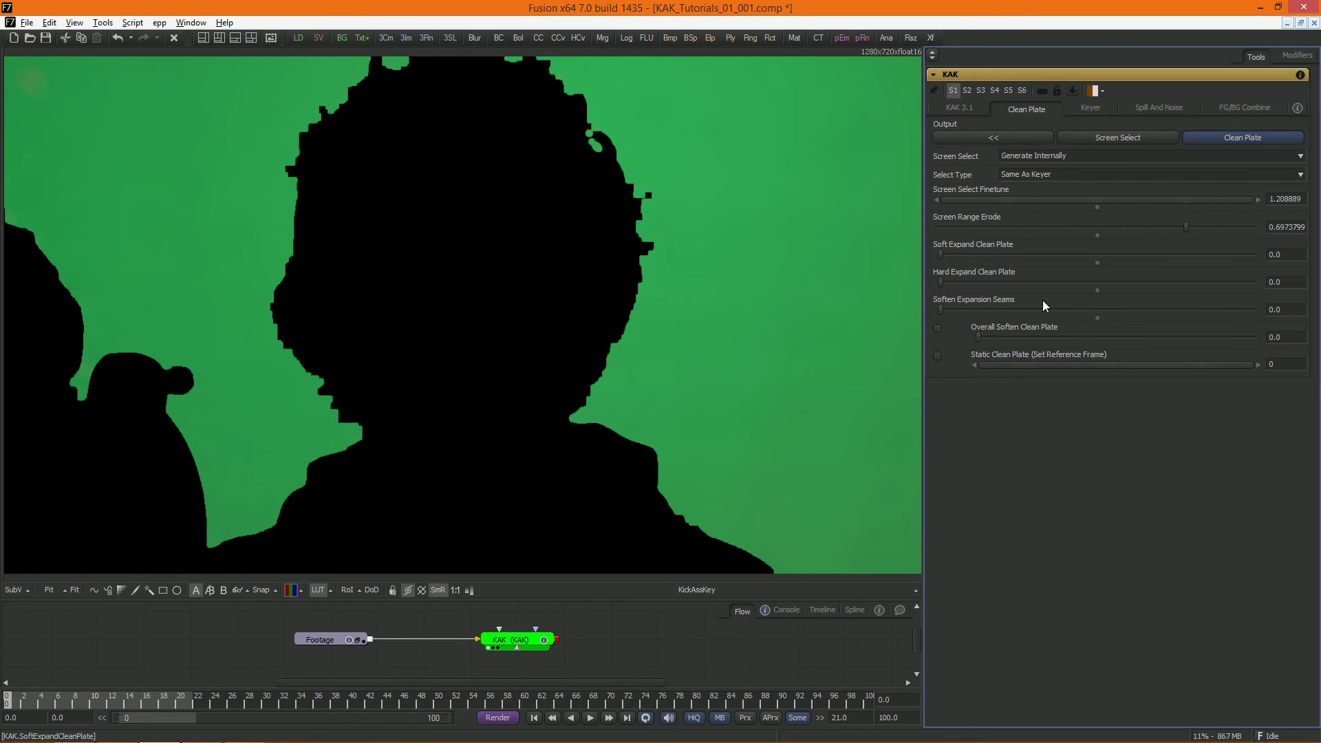
left_click(1097, 291)
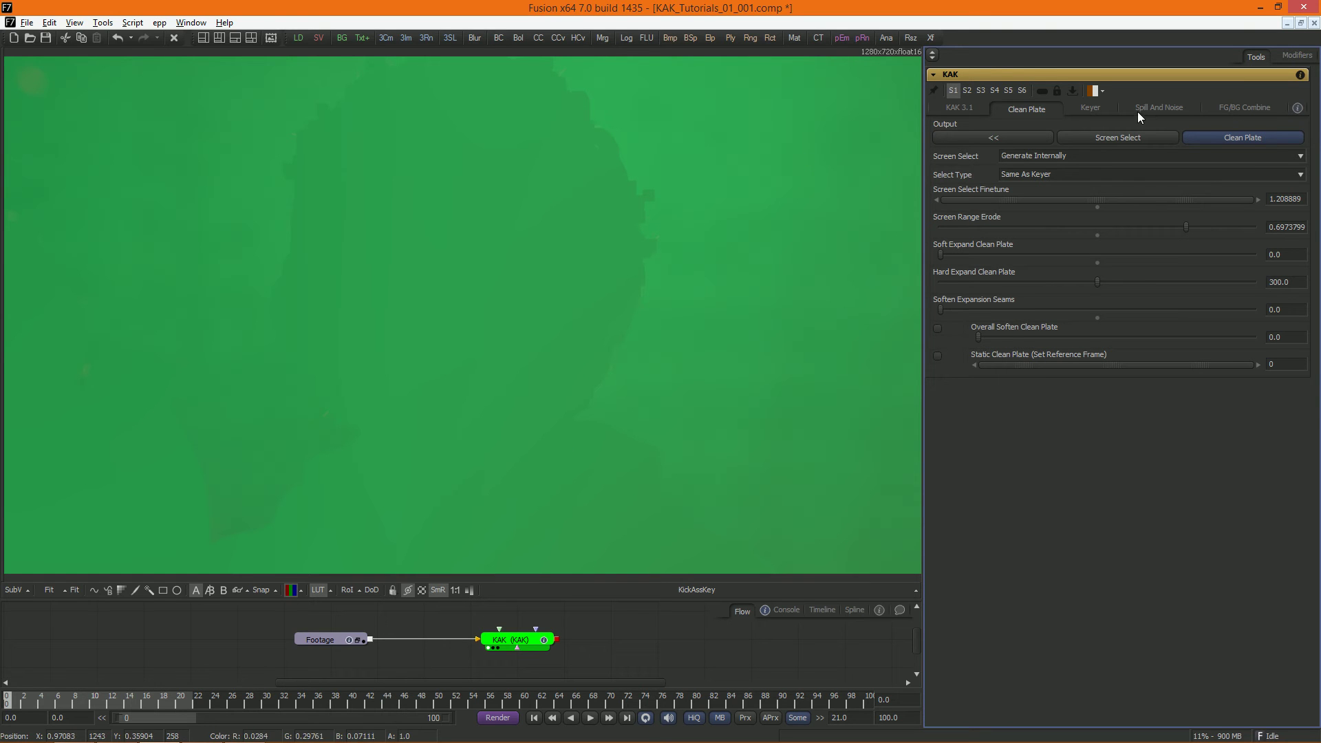
View the keyed result's alpha, then set soft expansion to 10 and seam softening to 1.0
left_click(1037, 137)
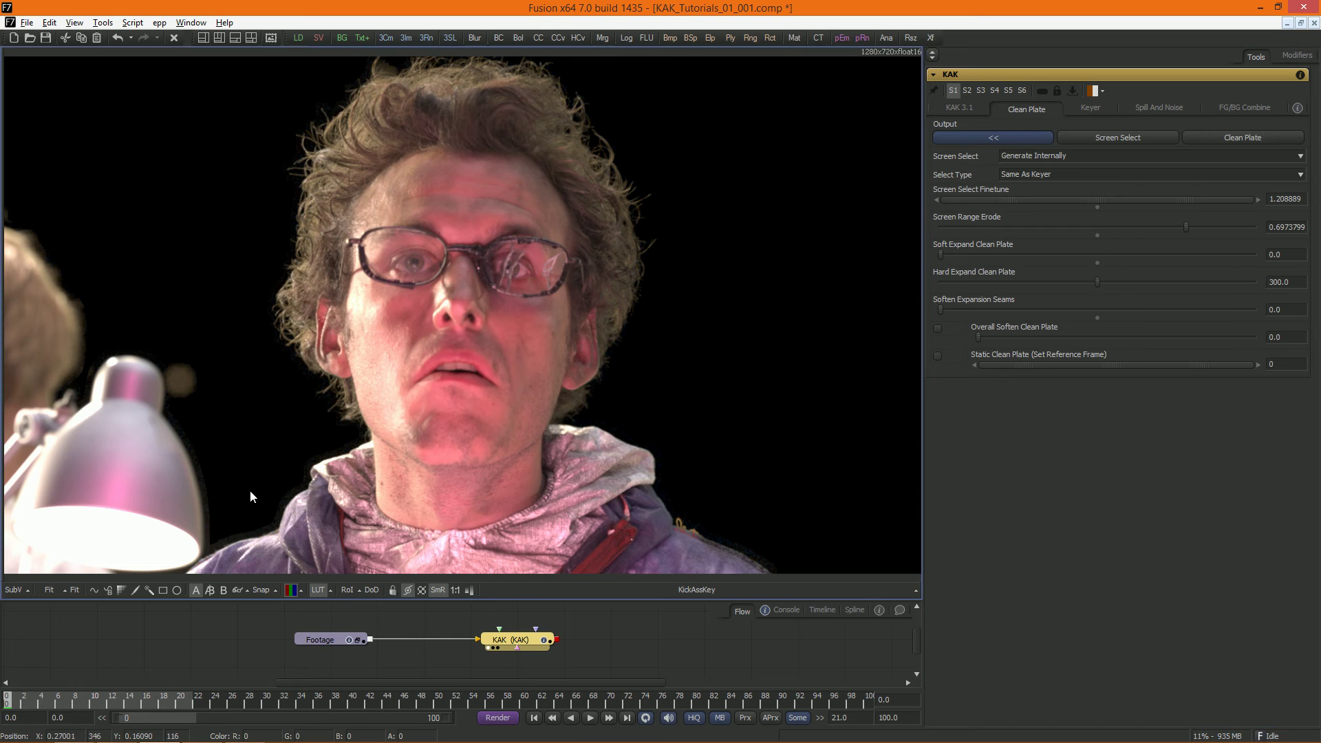
key("a")
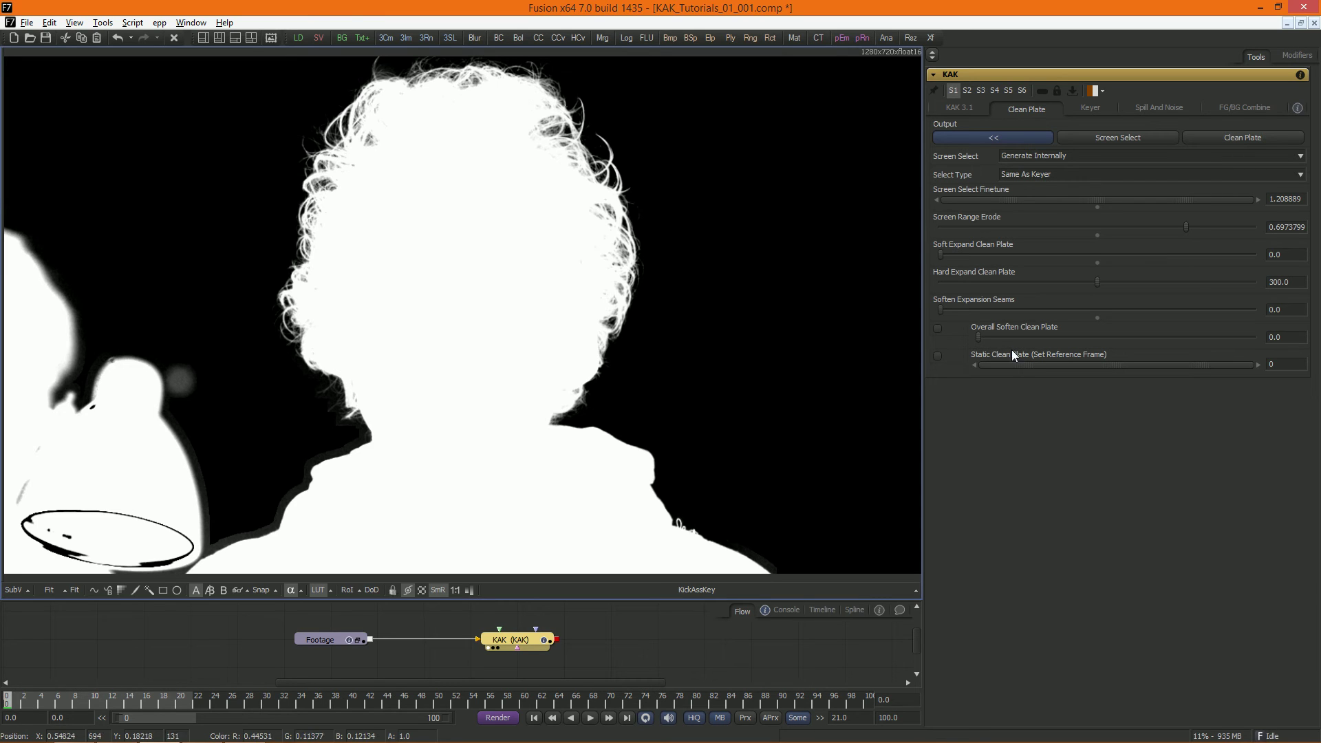
left_click(1098, 262)
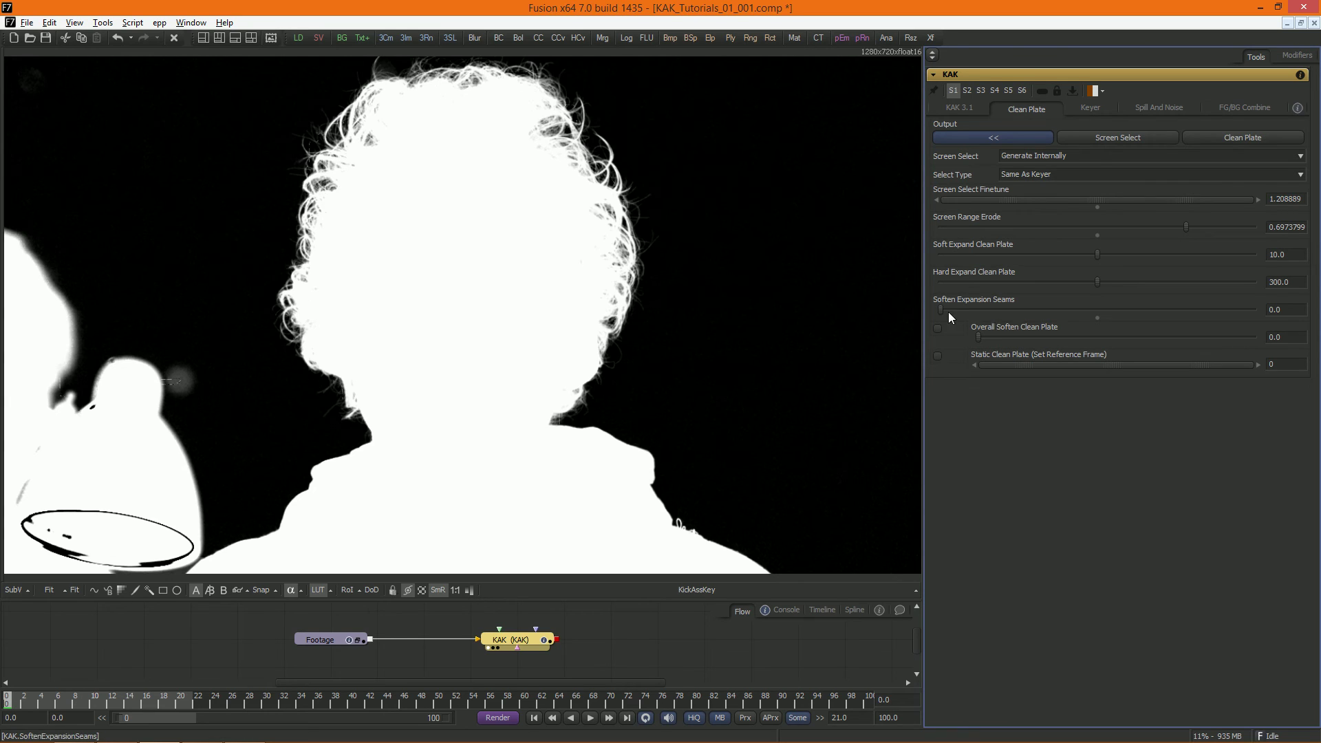
left_click(1098, 317)
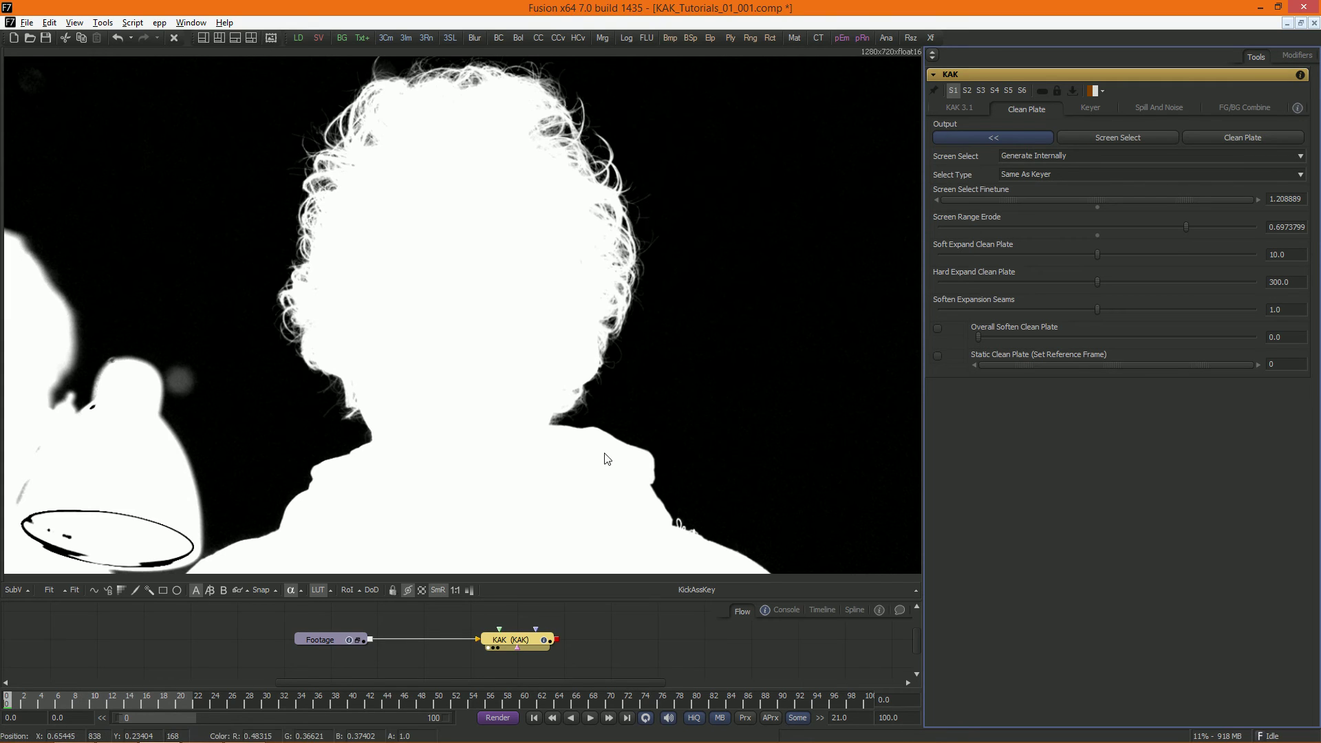
Enable Static Clean Plate, preview the Screen Select and Clean Plate outputs, then return Output to <<
left_click(939, 357)
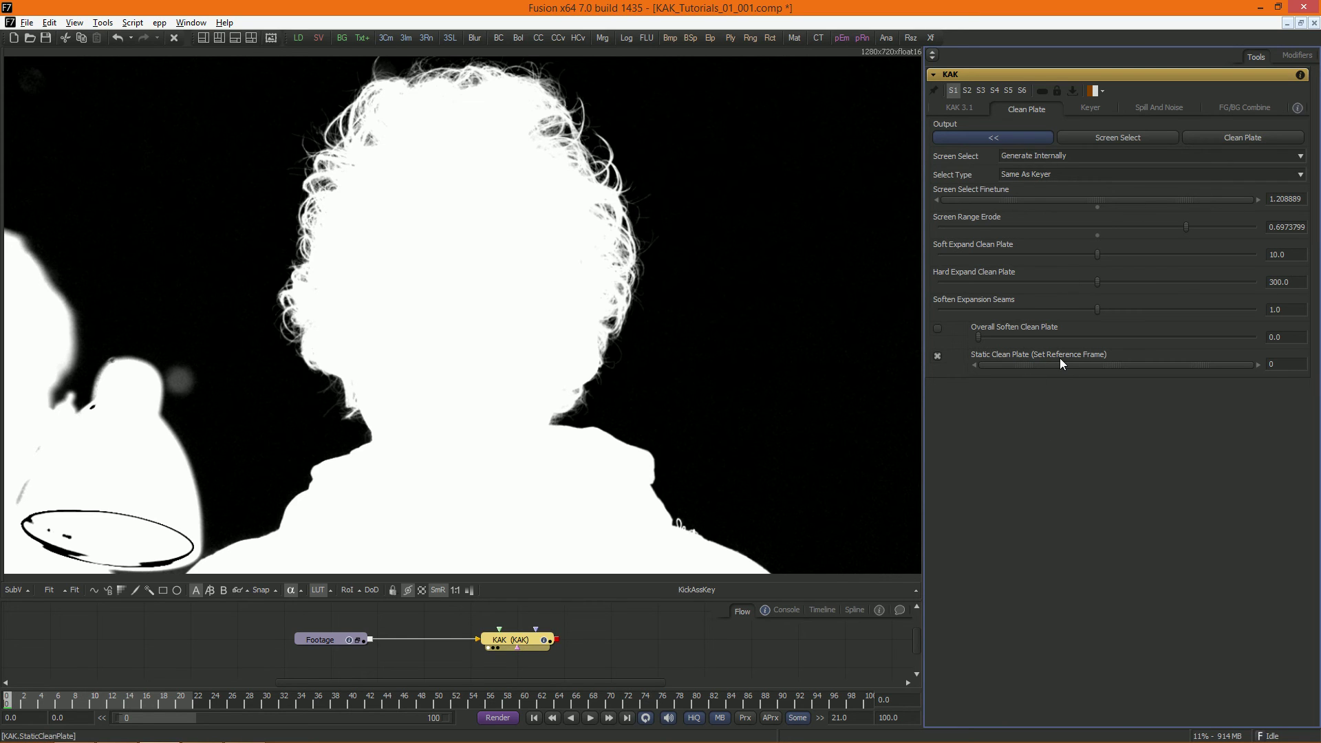
left_click(1104, 136)
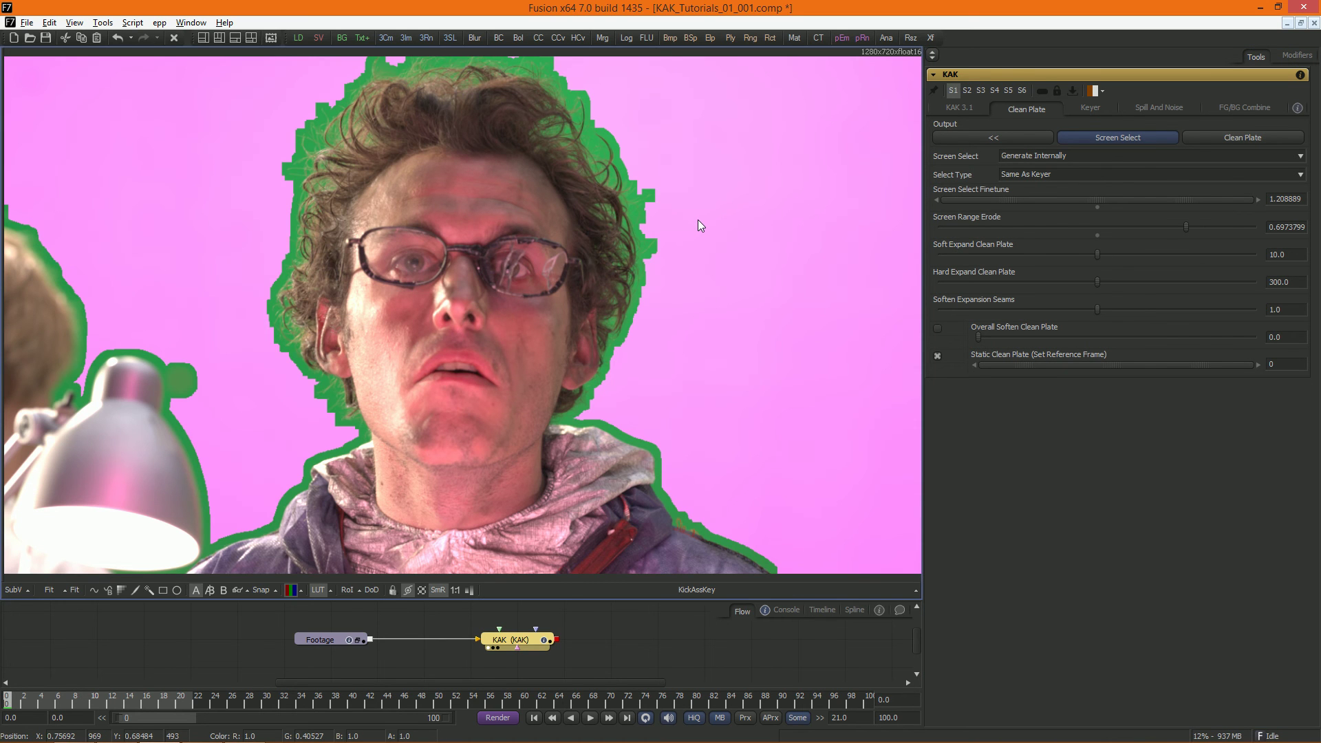
left_click(1237, 142)
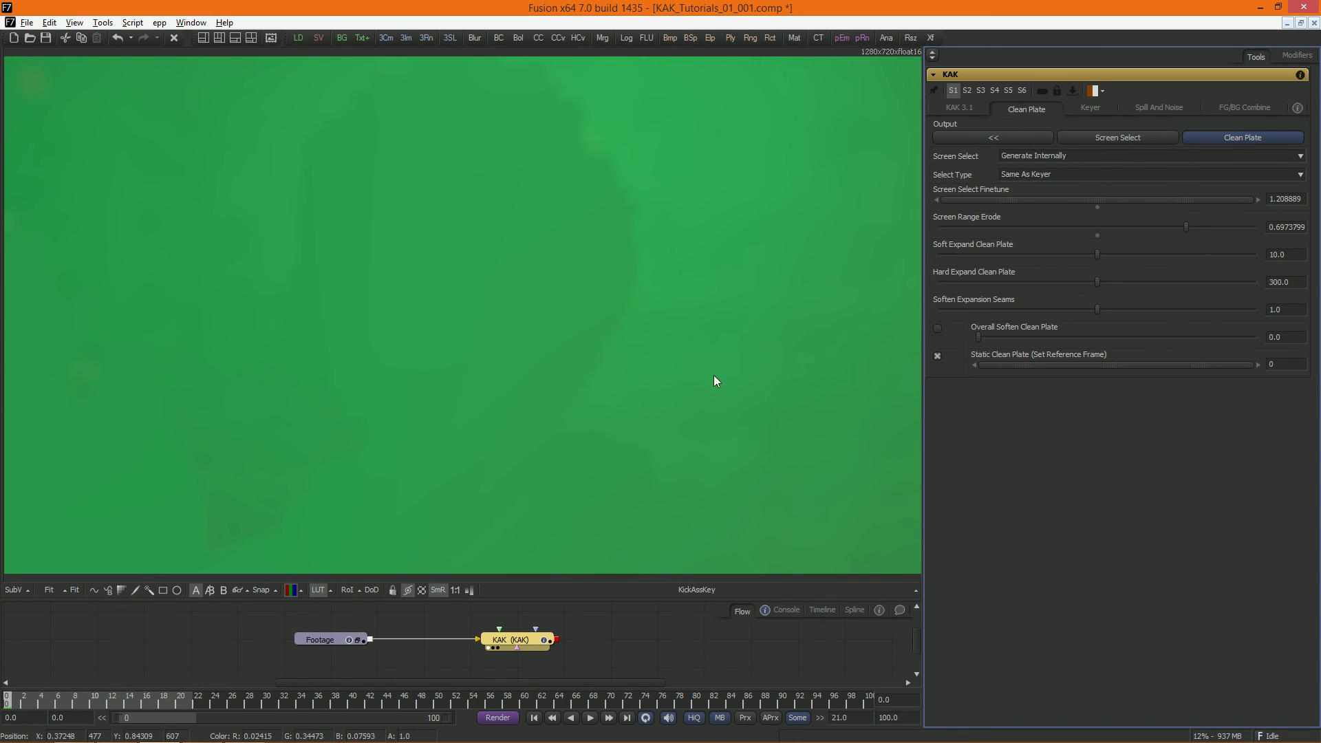
left_click(973, 141)
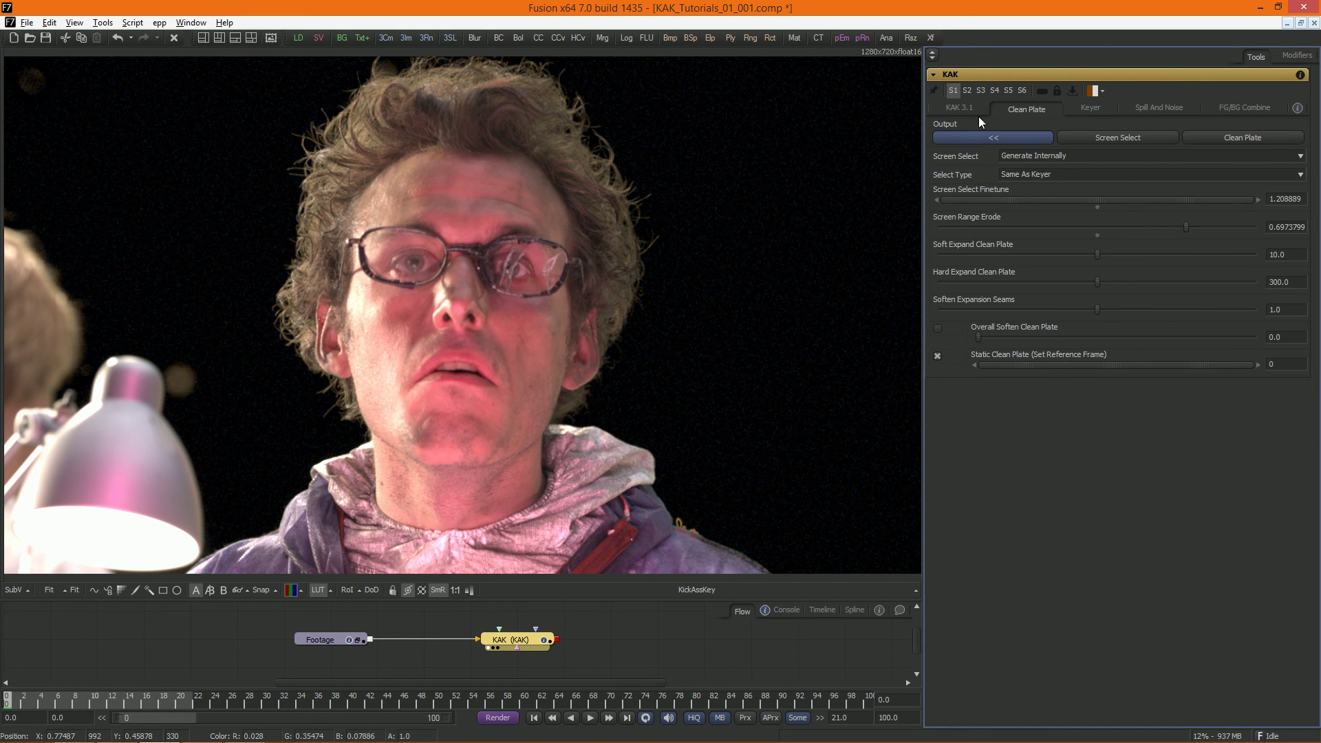
On the KAK 3.1 tab, compare Solid Color and Generate clean plates in alpha and colour, keeping Generate
left_click(963, 110)
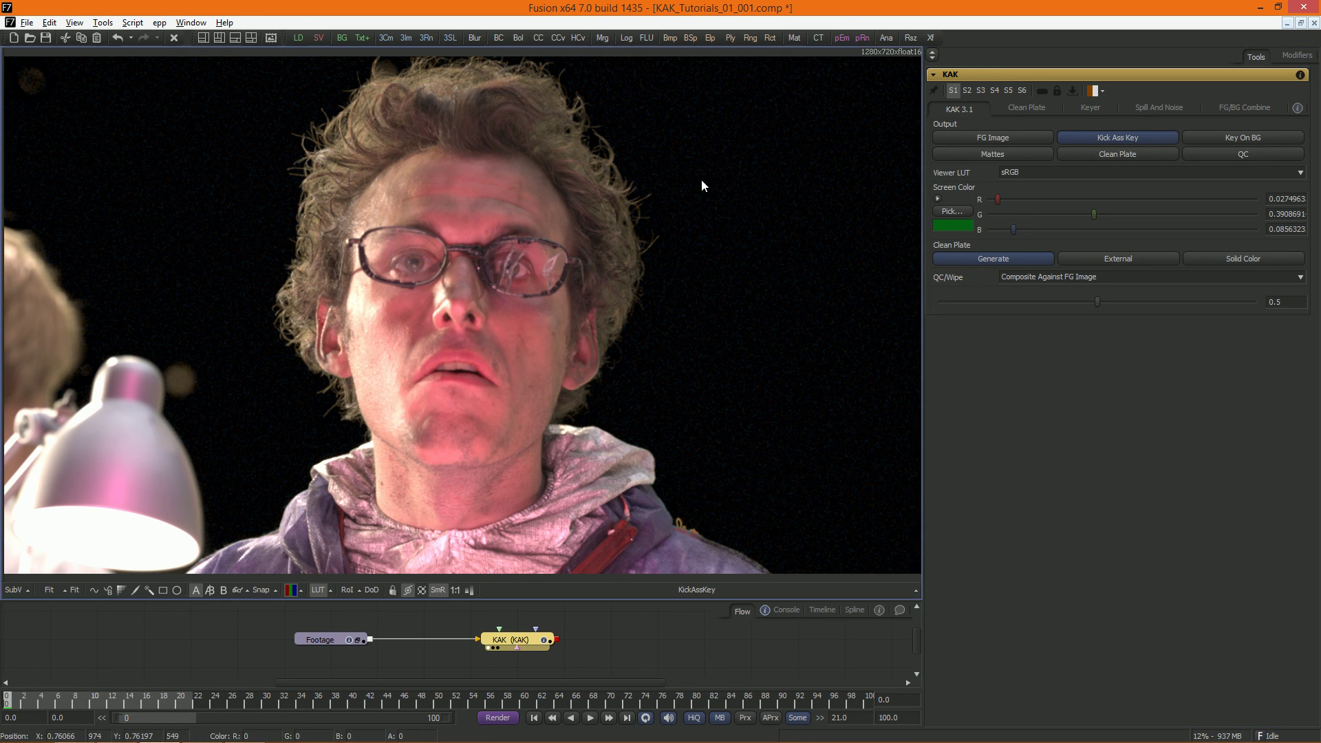
key("a")
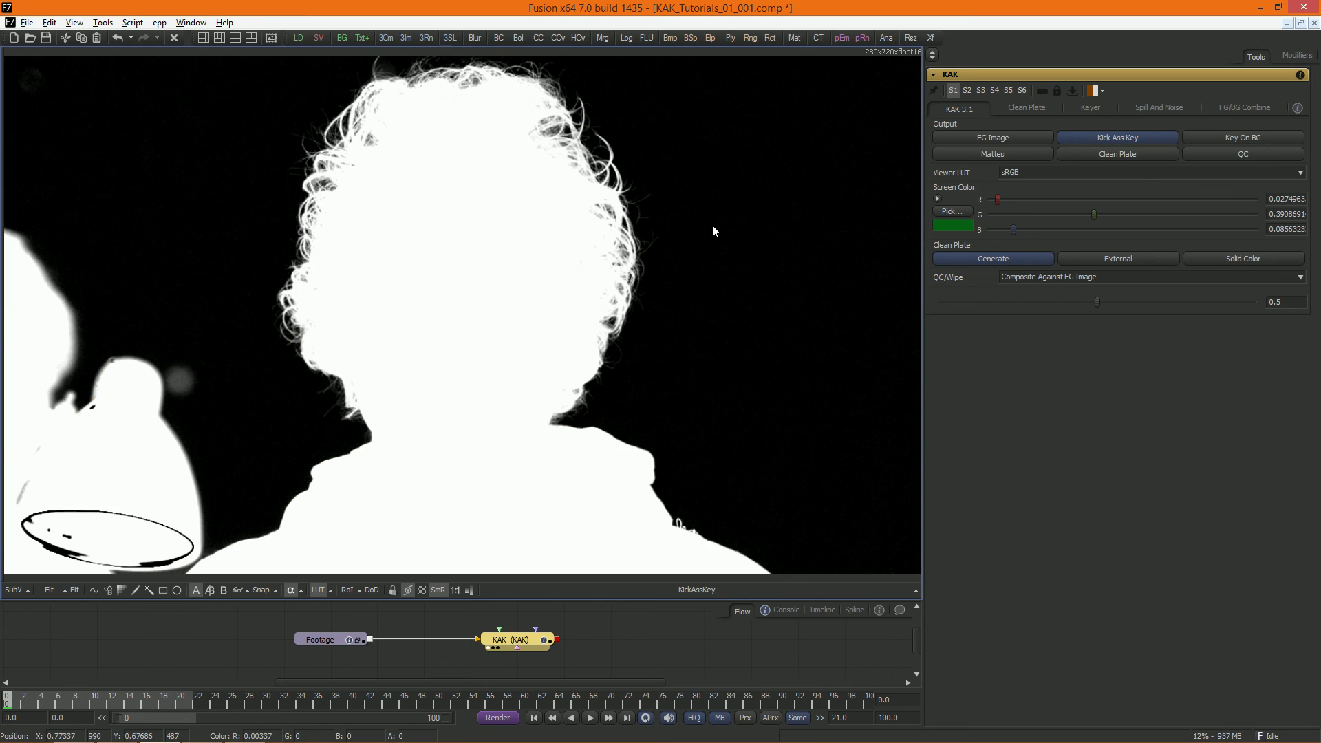
left_click(1241, 258)
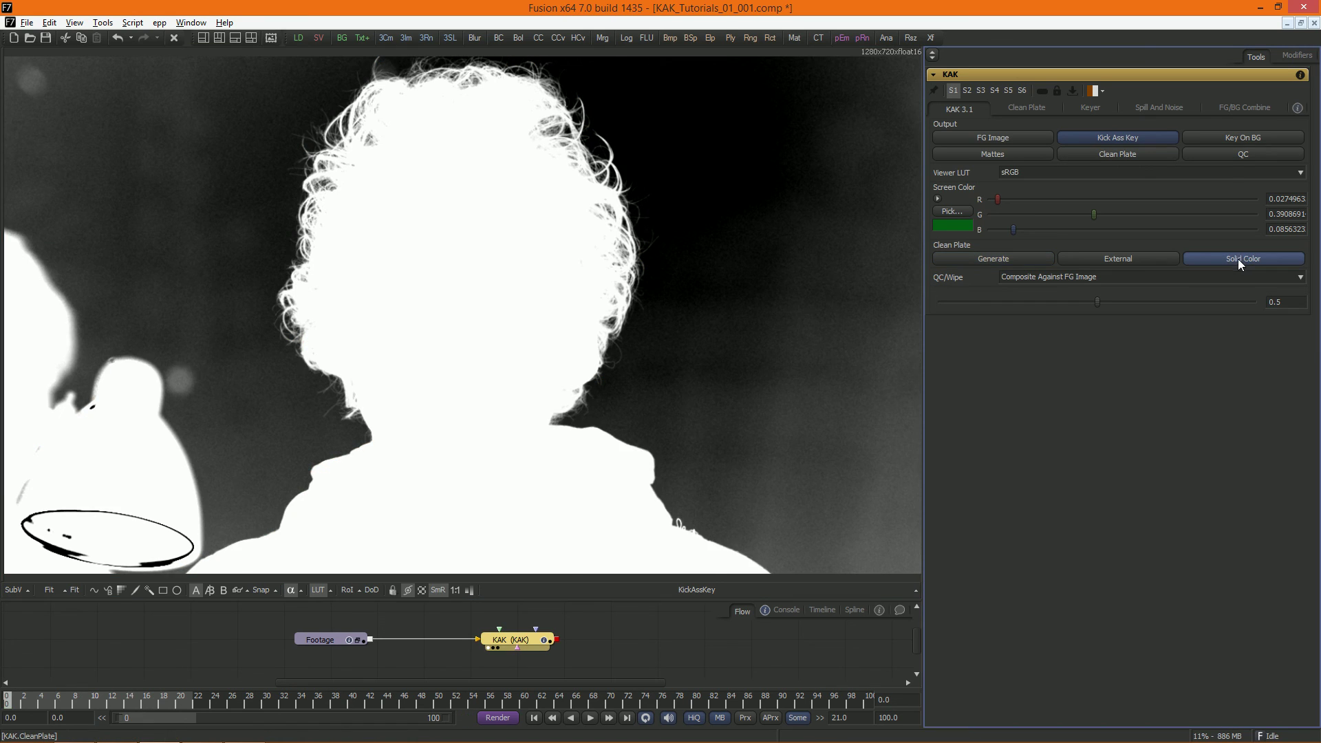
left_click(998, 258)
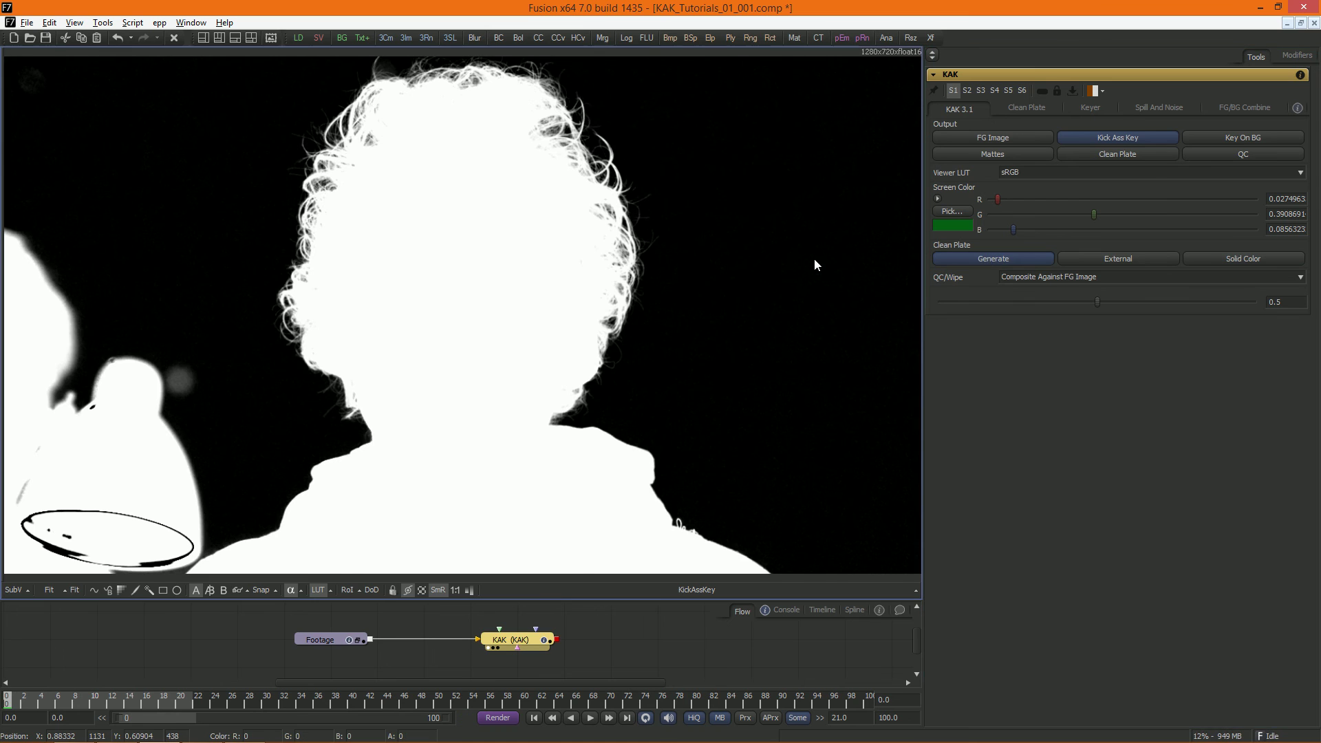
key("c")
left_click(1244, 259)
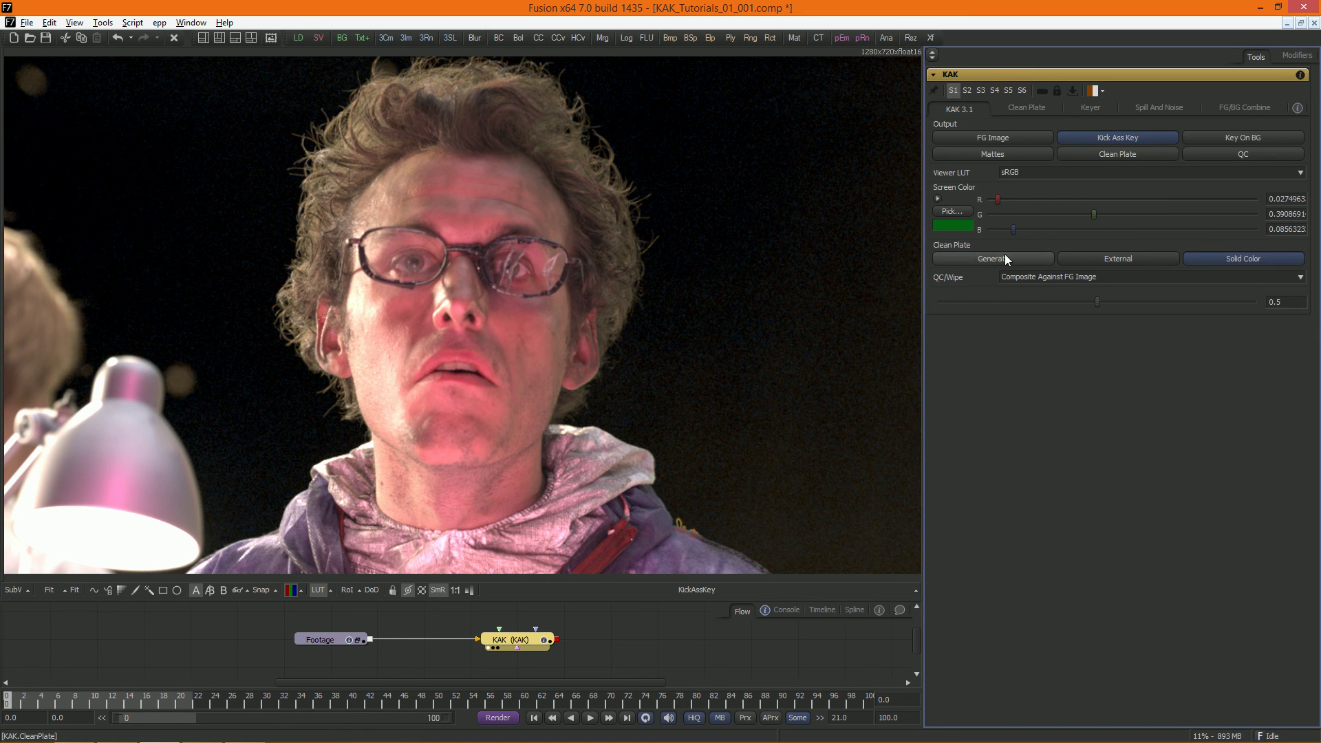
left_click(1003, 256)
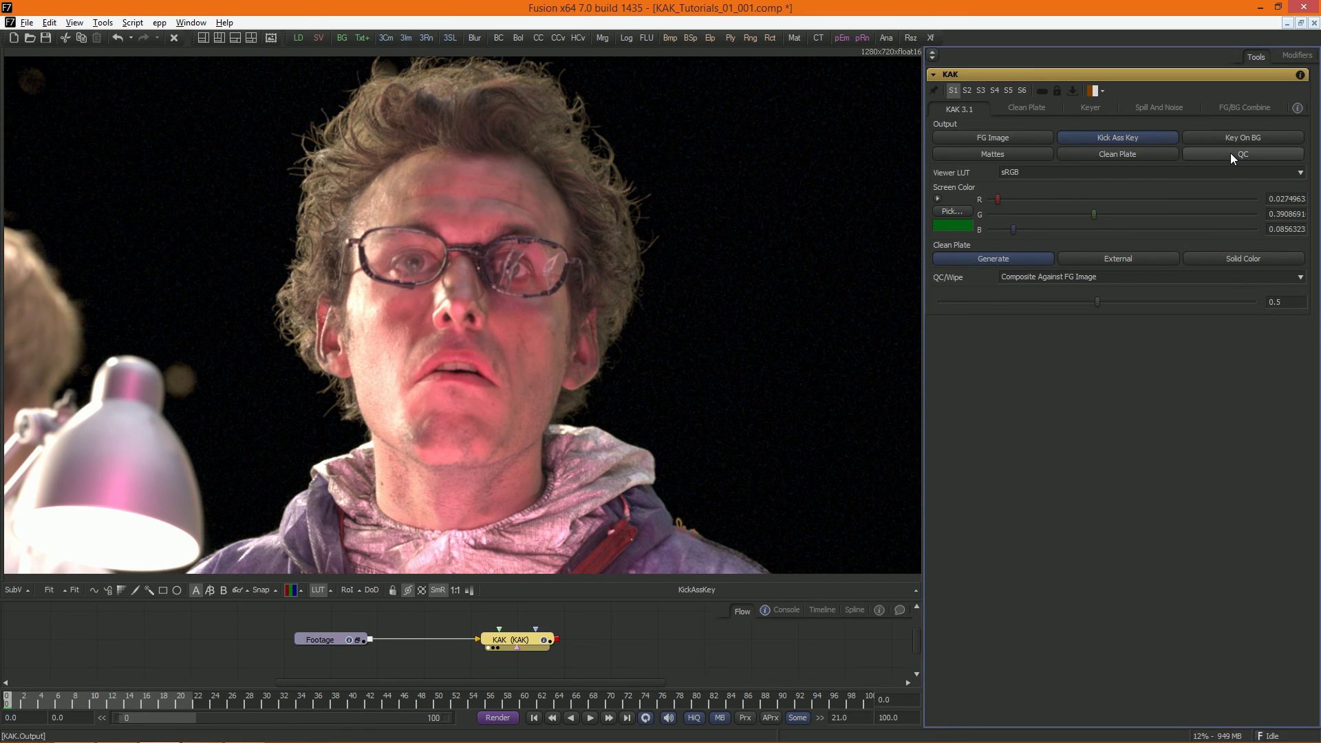
Check the key with a QC wipe against the original, then show the Keyer tab's Matte output
left_click(1230, 152)
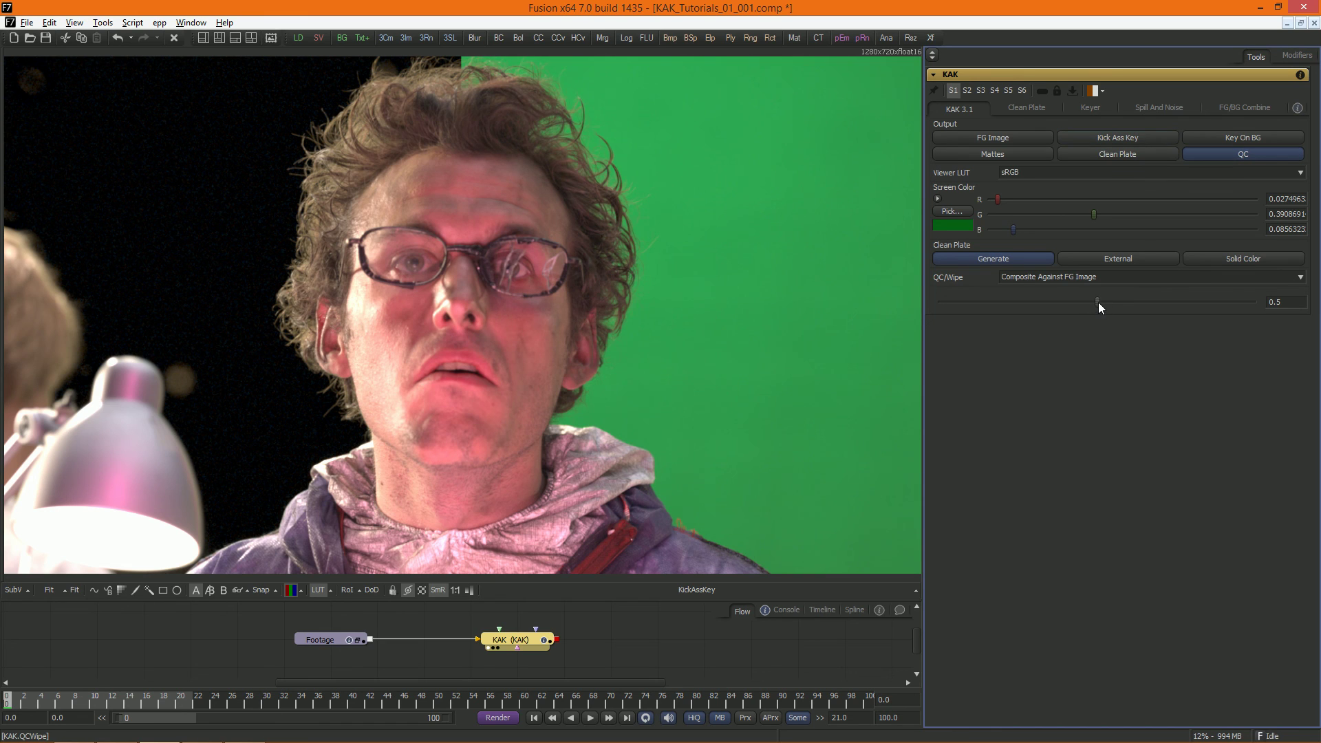
mouse_move(1098, 303)
left_mouse_down()
mouse_move(1161, 301)
mouse_move(1023, 305)
mouse_move(1096, 304)
left_mouse_up()
left_click(1120, 136)
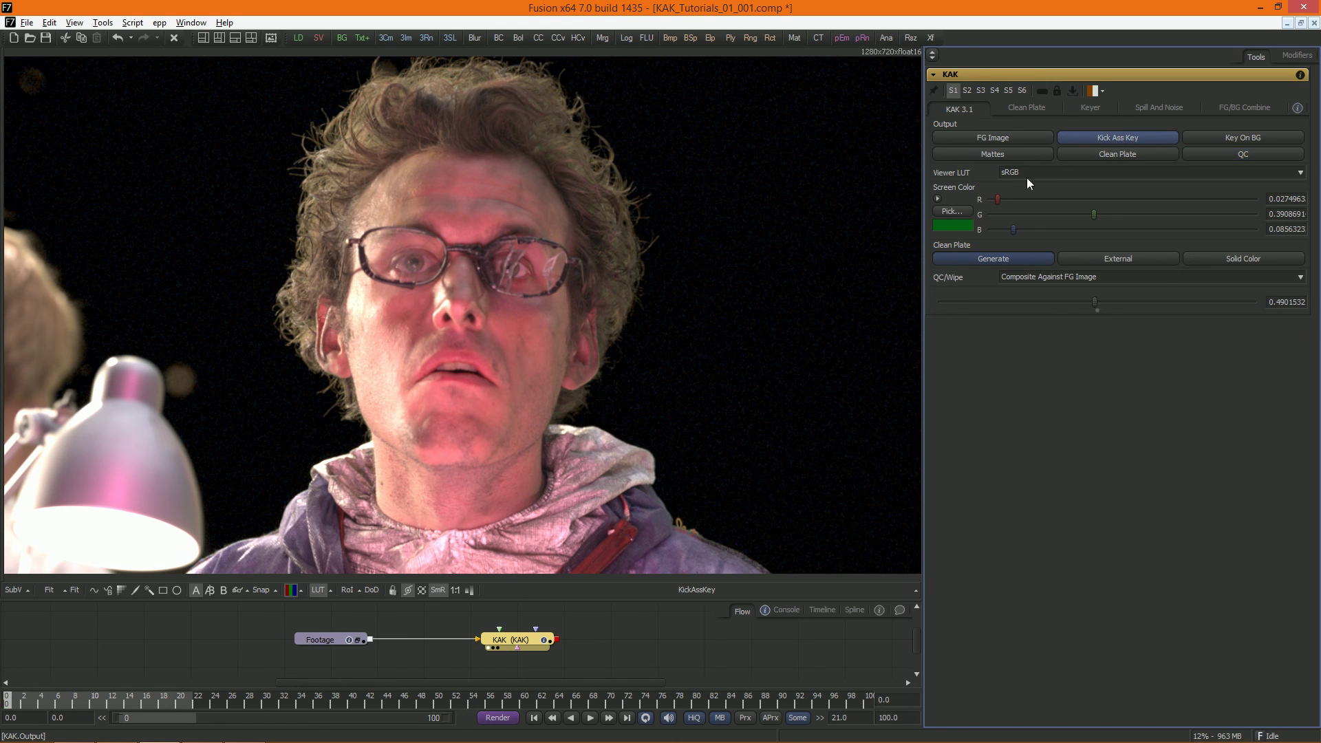
left_click(1083, 109)
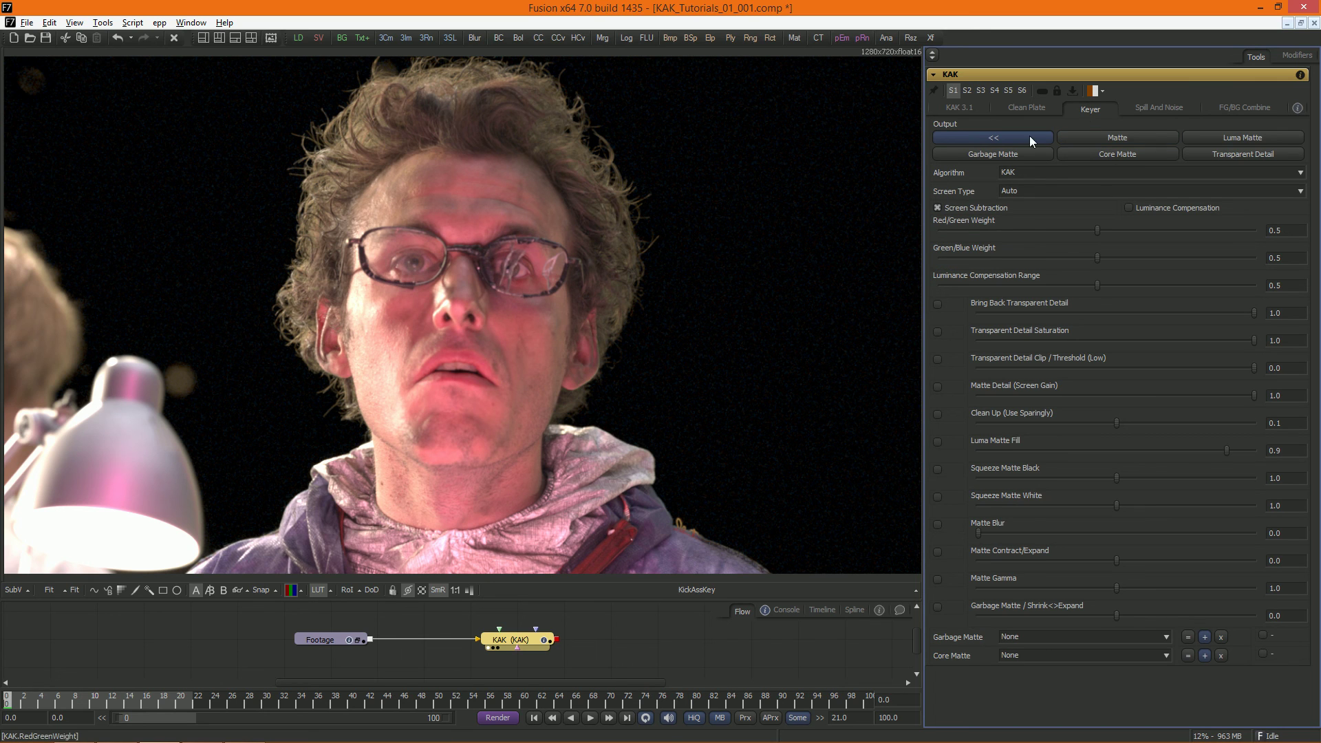
left_click(1102, 137)
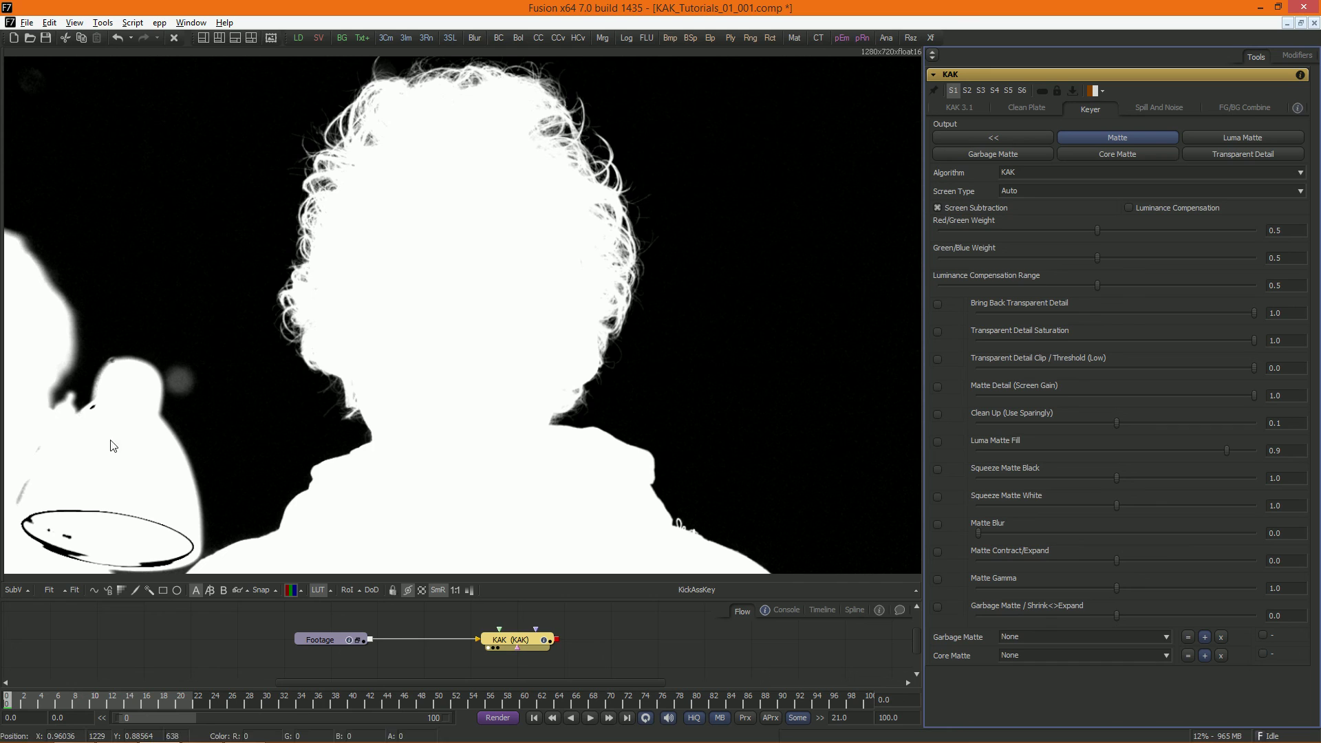